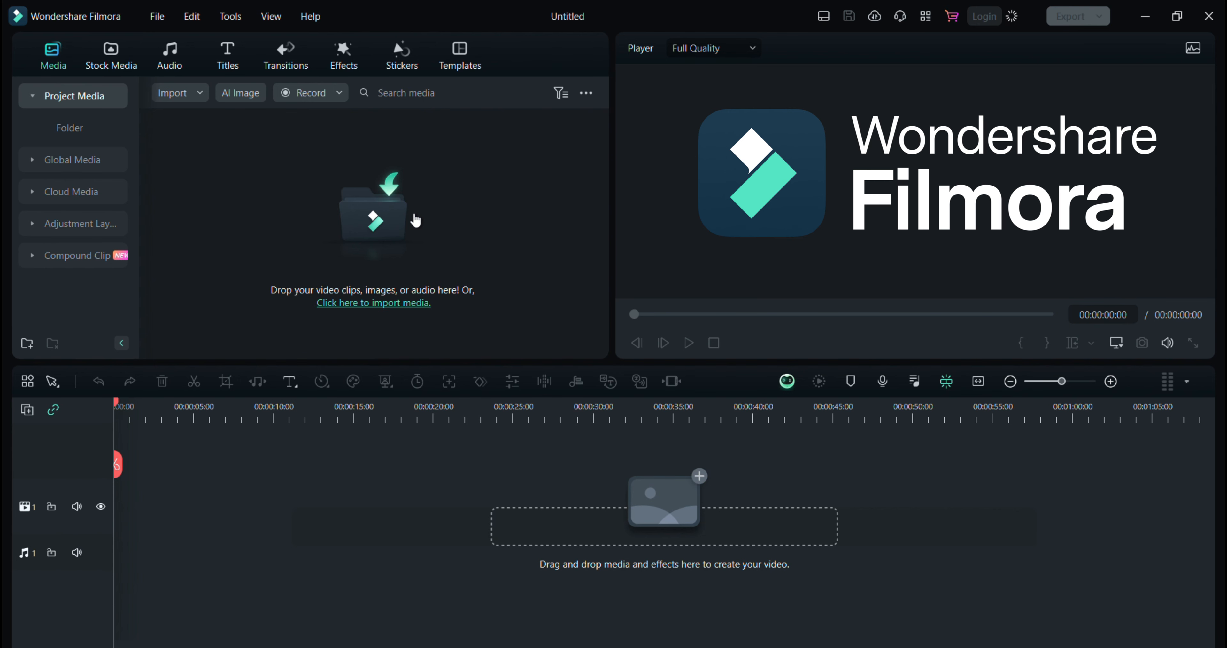
- Browse the Intro templates and download the blue GAME INTRO template, Intro Gaming Opener 01
left_click(460, 62)
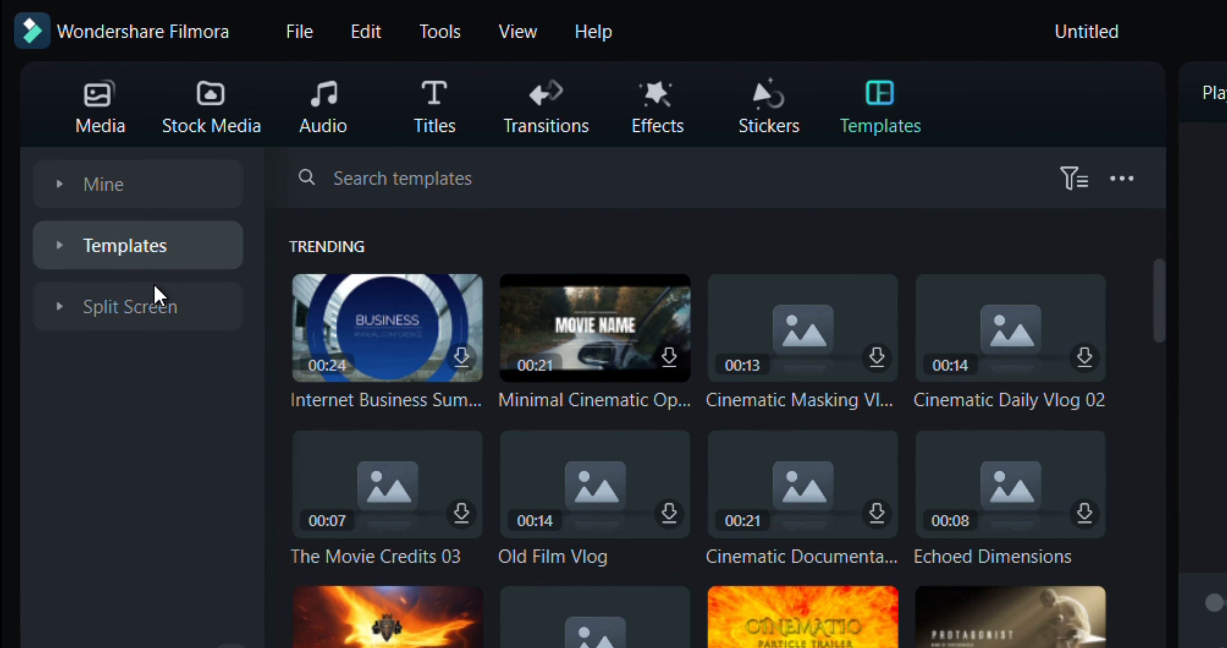
left_click(52, 239)
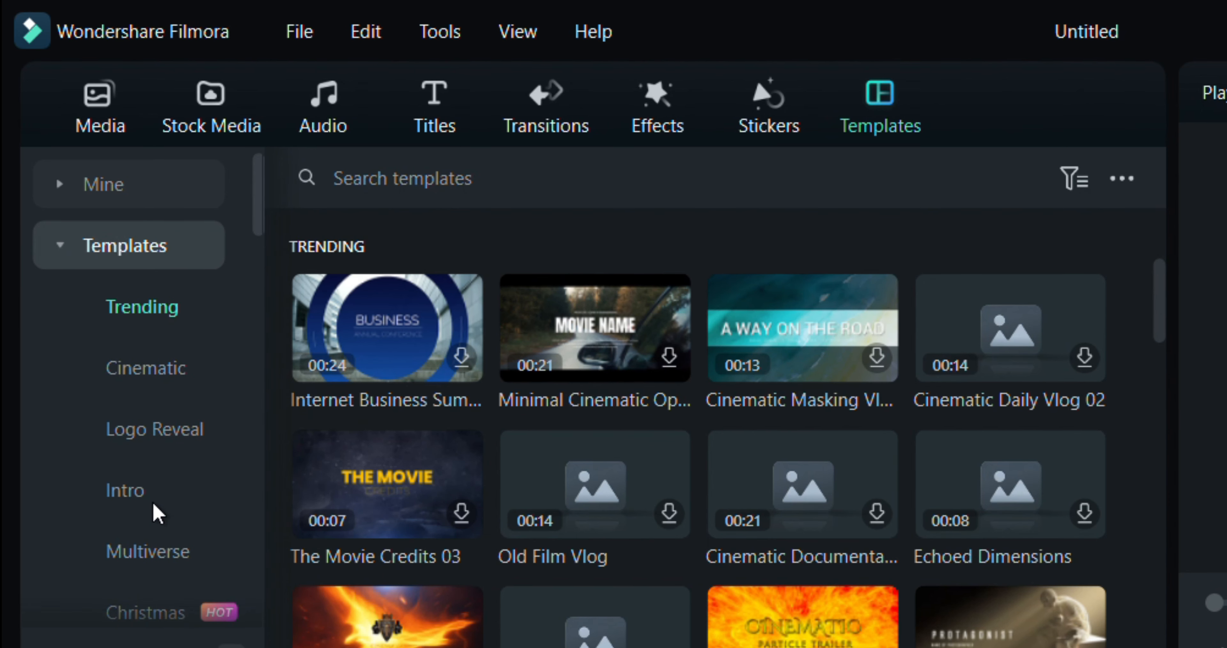
left_click(125, 490)
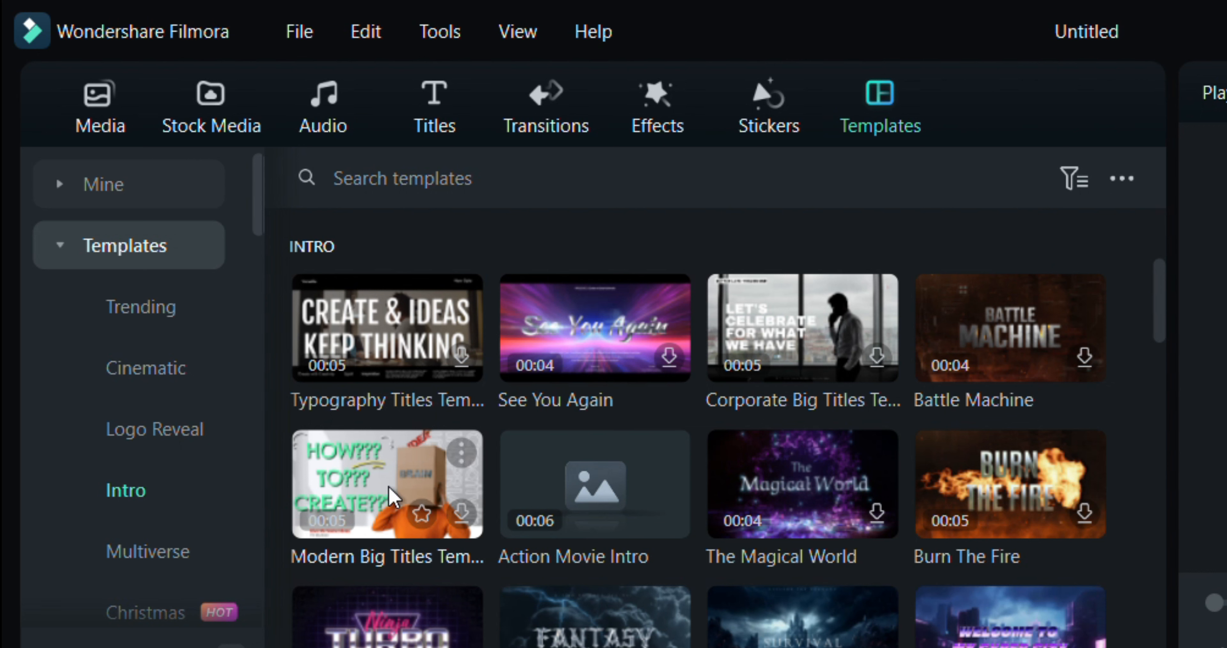
mouse_move(553, 345)
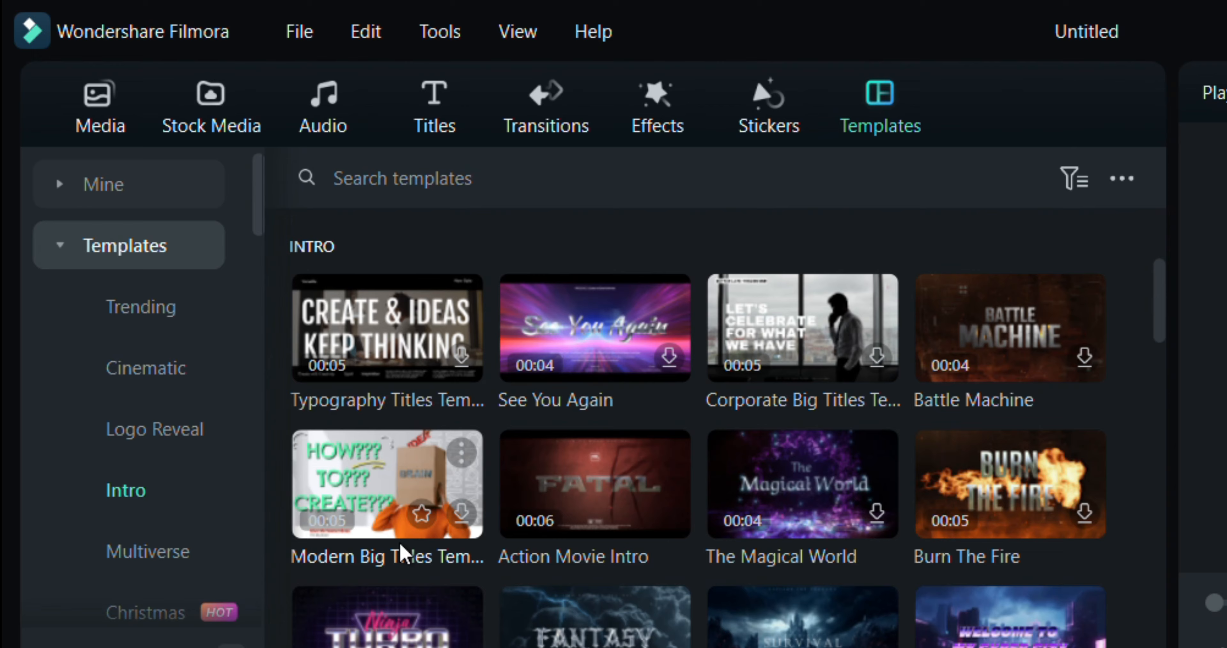
scroll(403, 529, "down", 5)
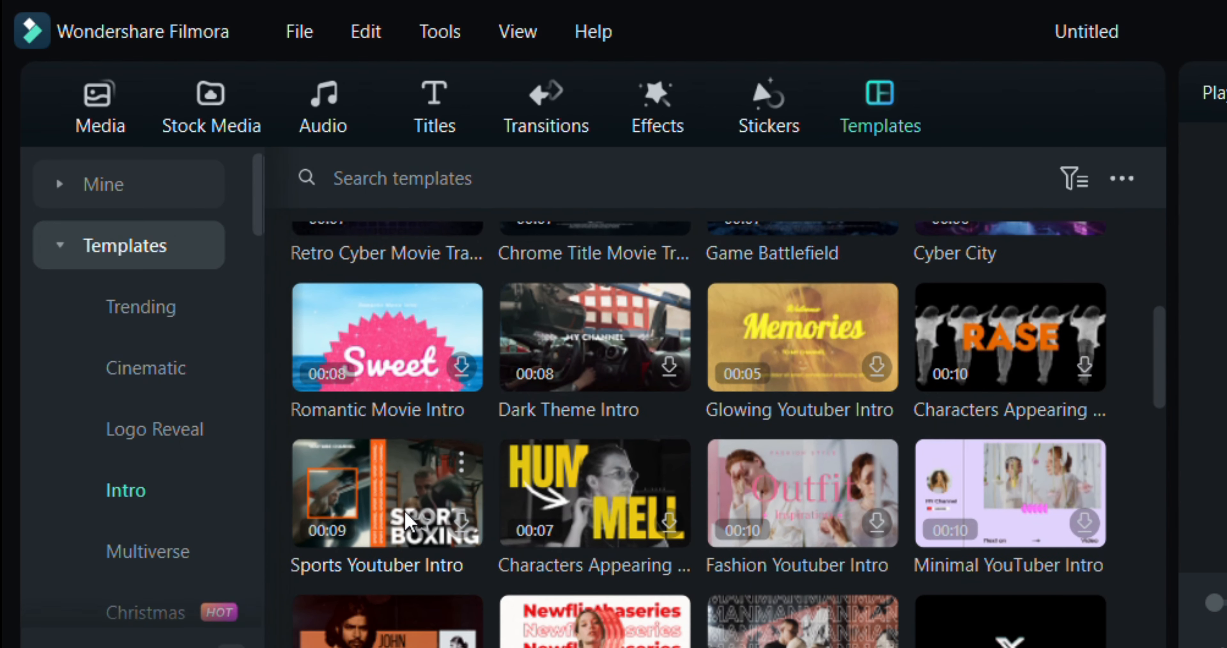
scroll(805, 507, "down", 4)
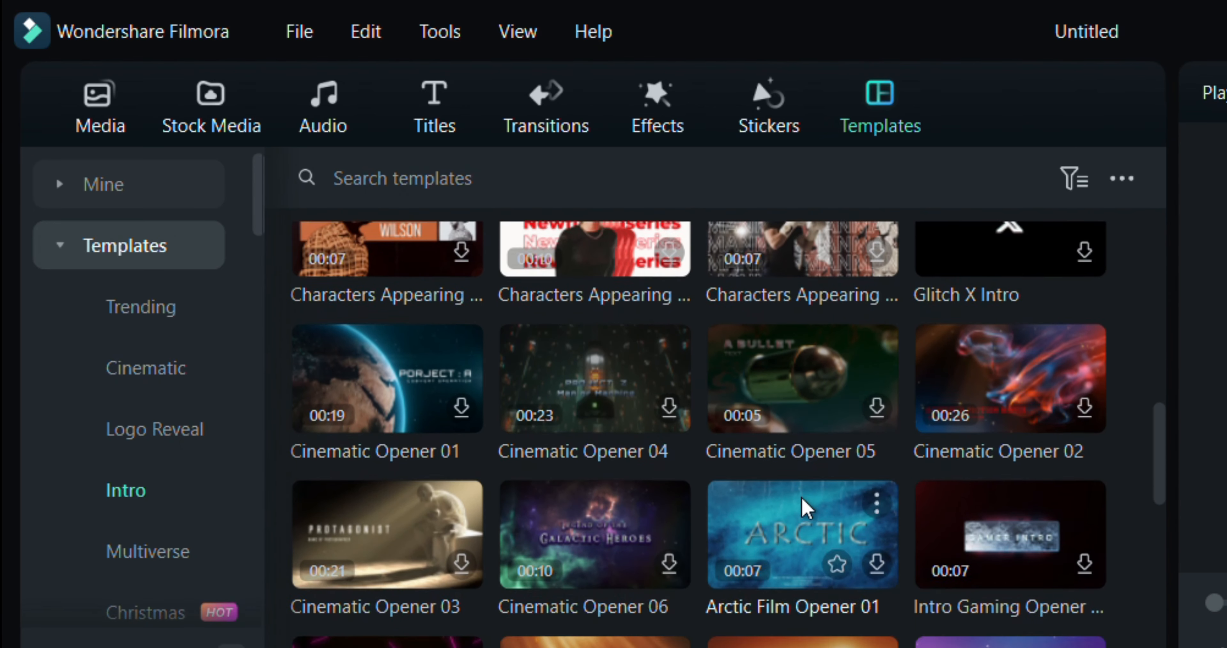
scroll(455, 488, "down", 6)
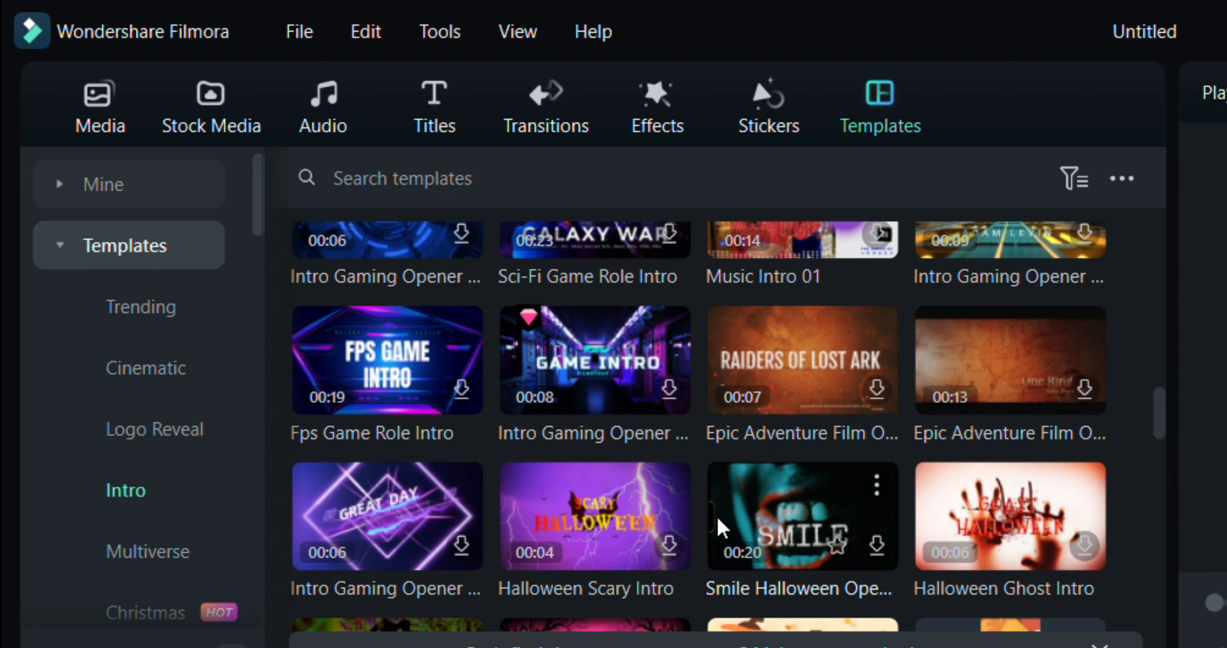
scroll(722, 528, "up", 2)
left_click(461, 444)
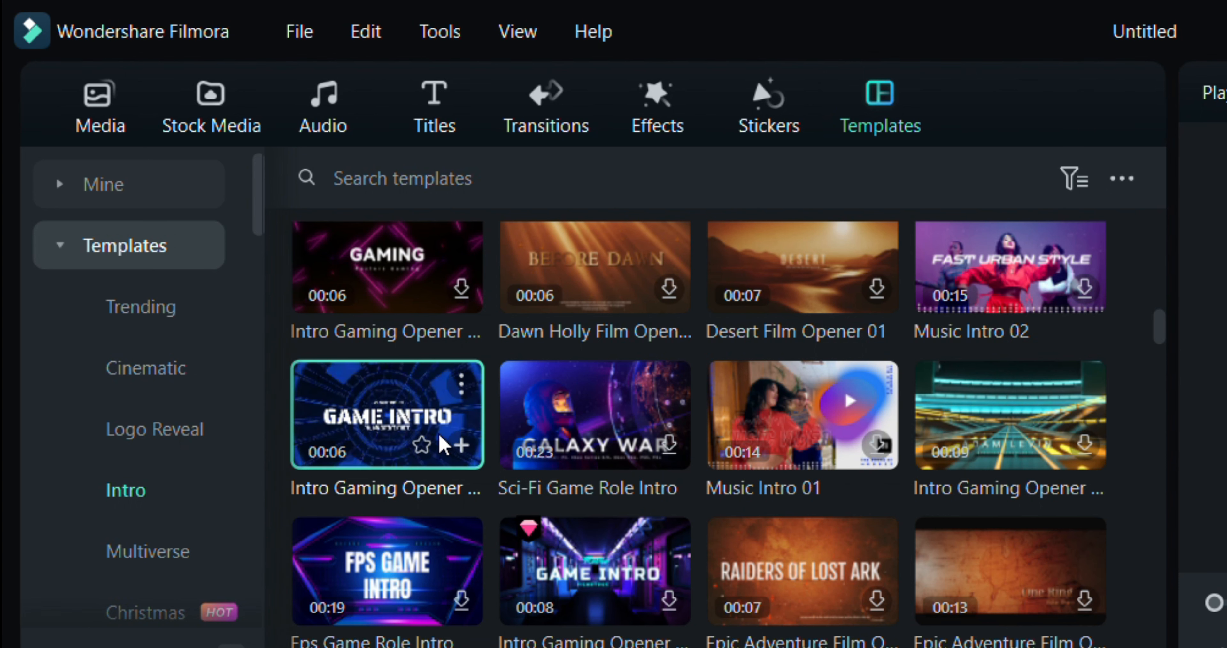
- Add the downloaded intro to the timeline with the project matched to 1920 x 1080 25fps, and preview it
left_click(460, 445)
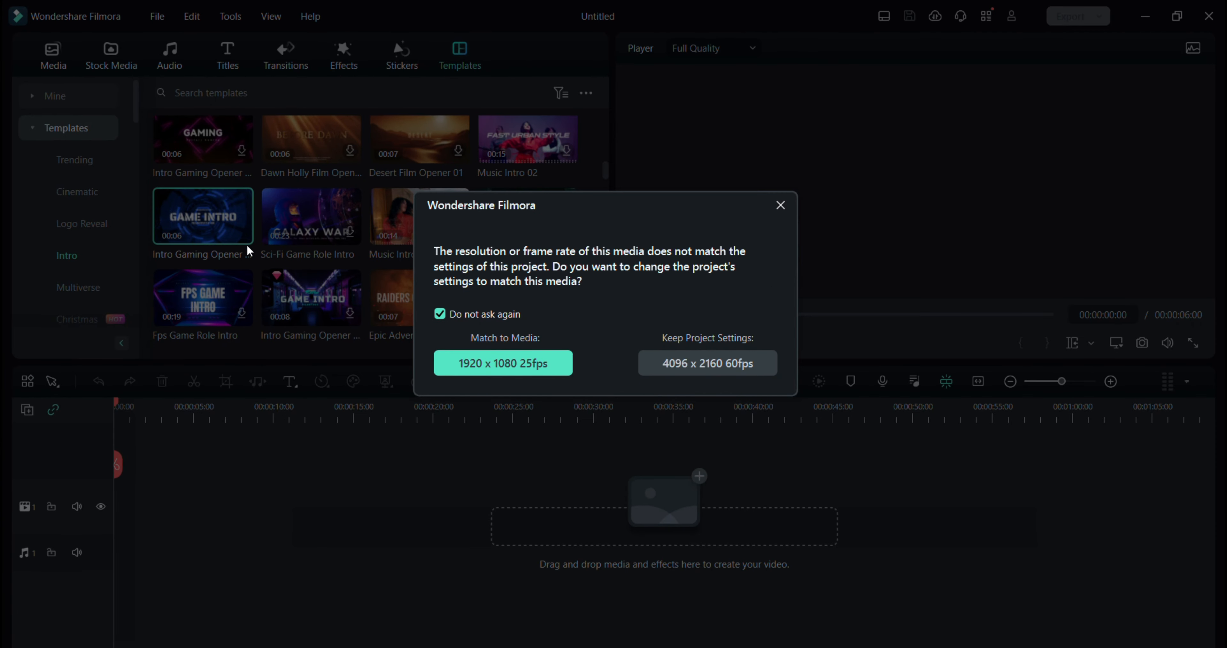
left_click(483, 369)
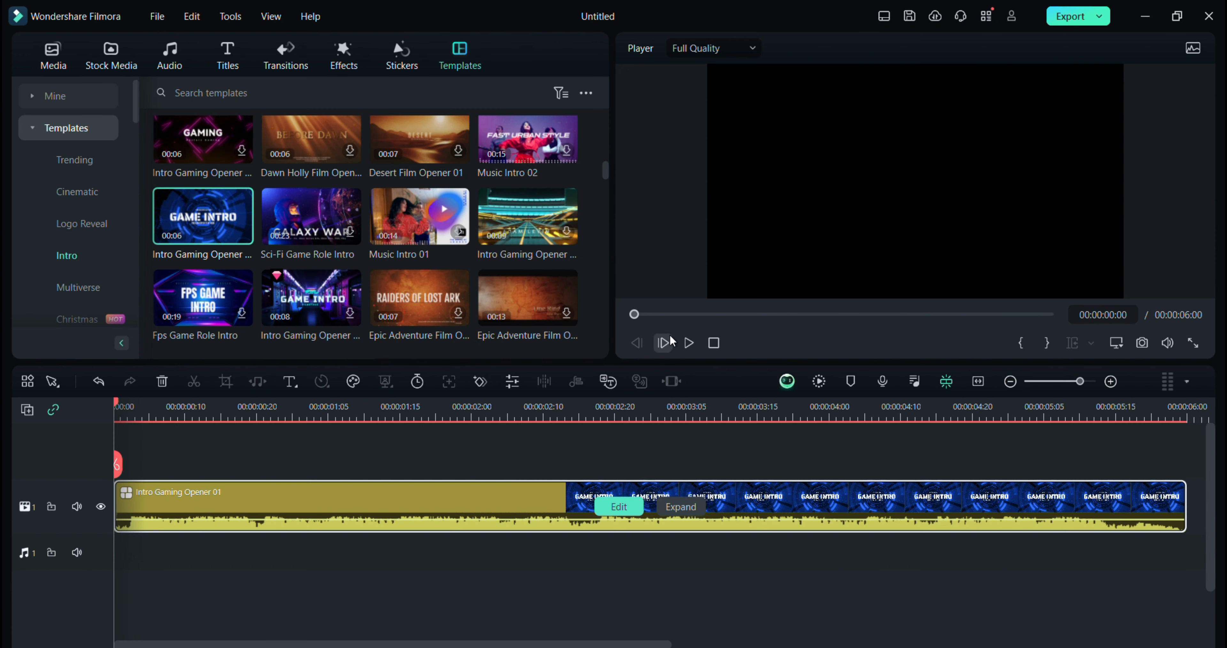
left_click(689, 343)
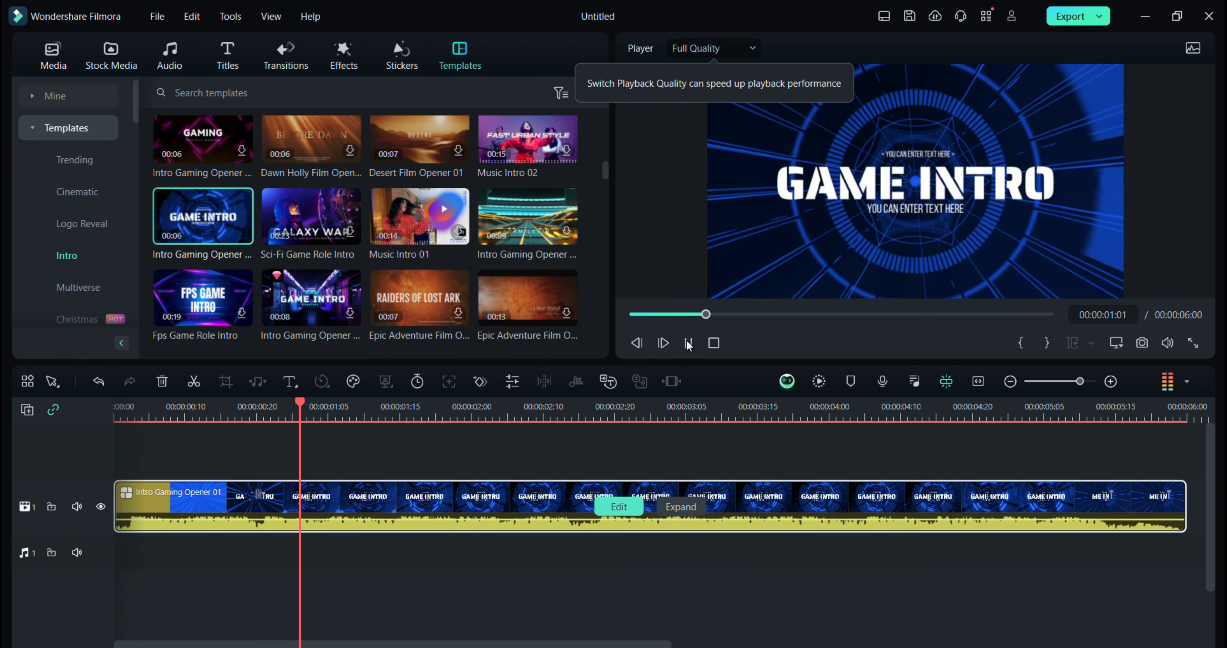
left_click(689, 343)
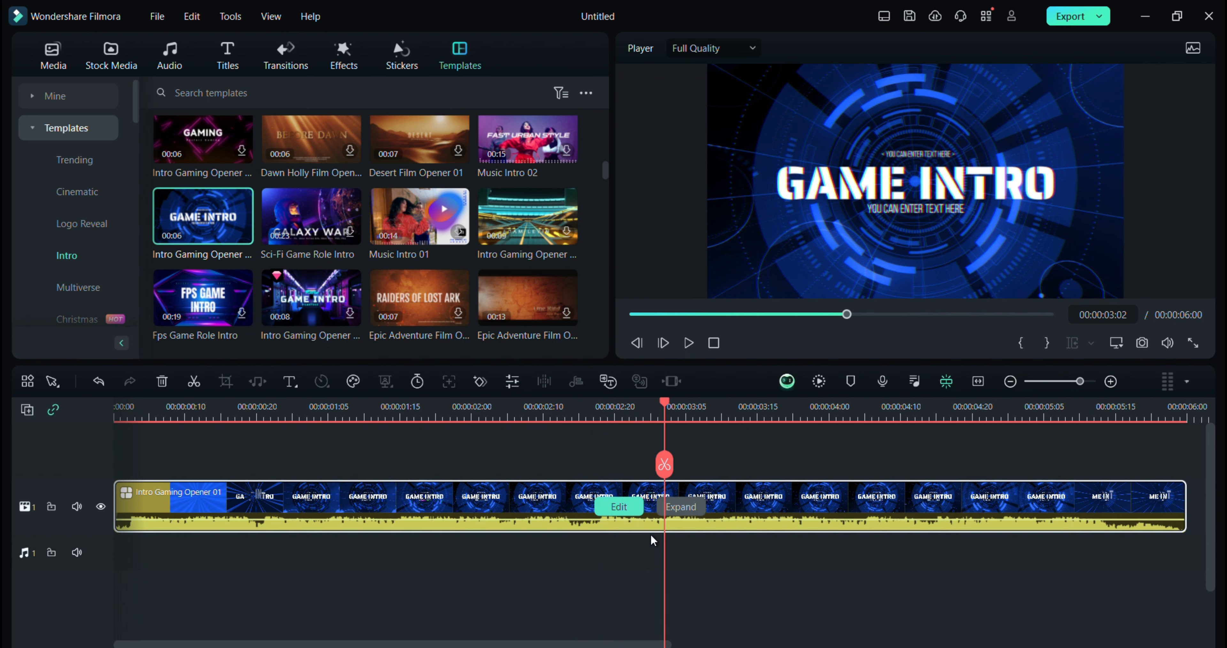
- Expand the intro template into its separate tracks and change the title's upper small line to "A New Video Editing Software"
left_click(689, 507)
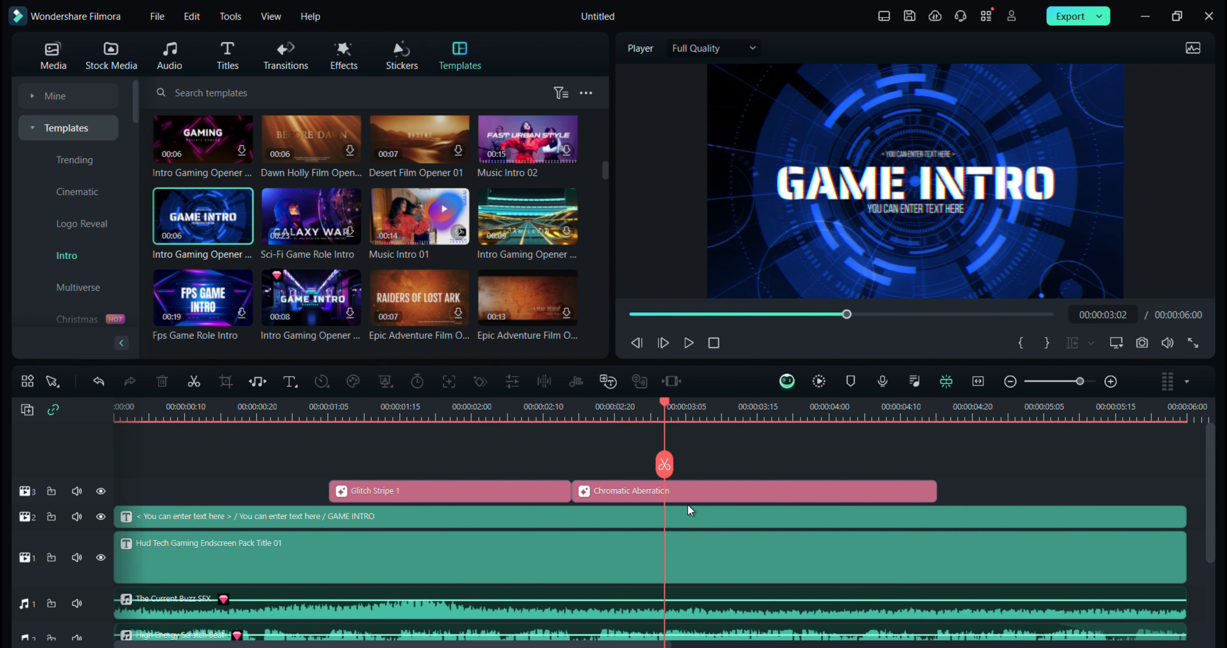
left_click_drag(666, 406, 258, 524)
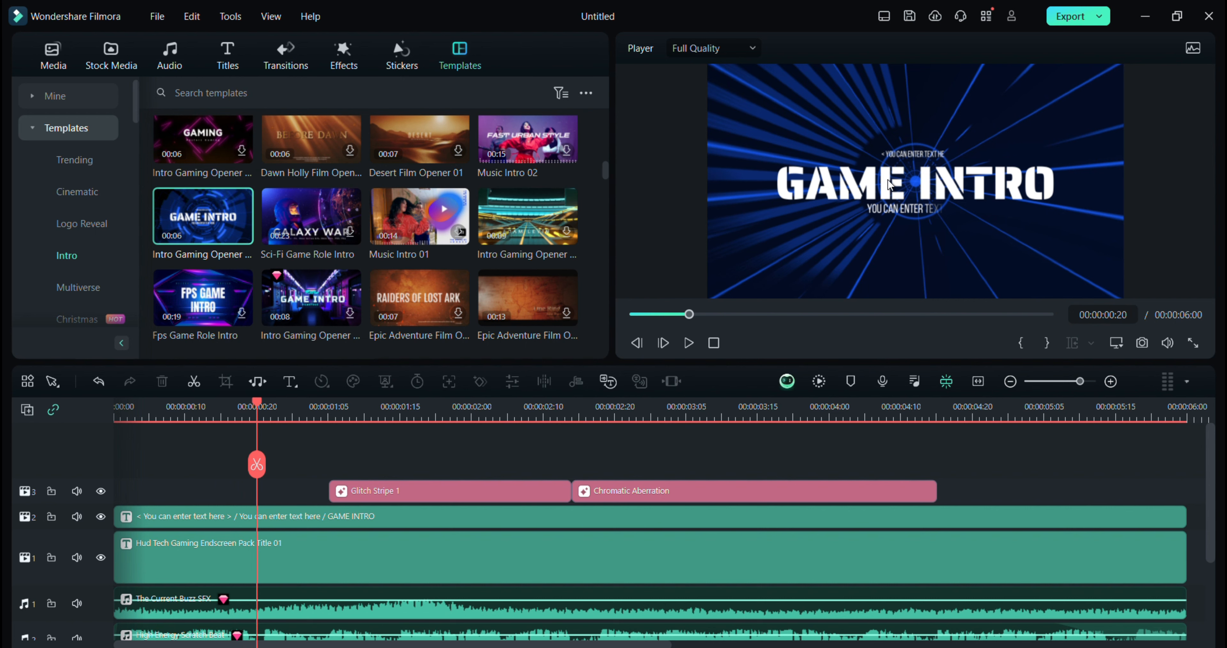
double_click(275, 515)
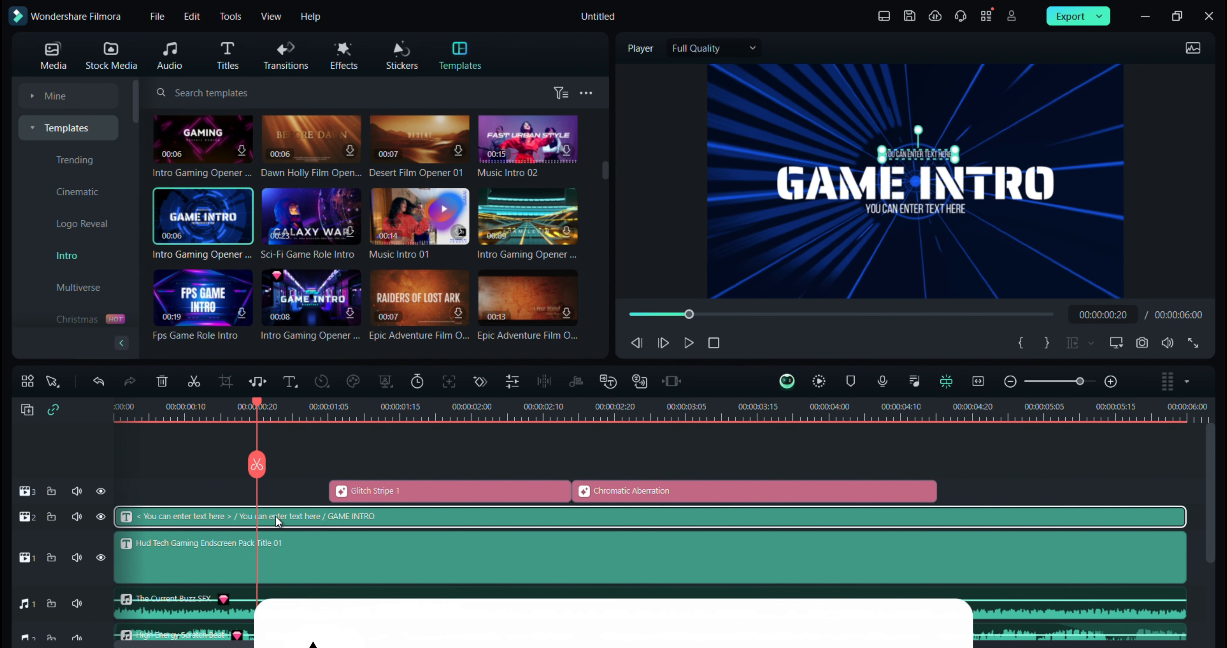
left_click(142, 246)
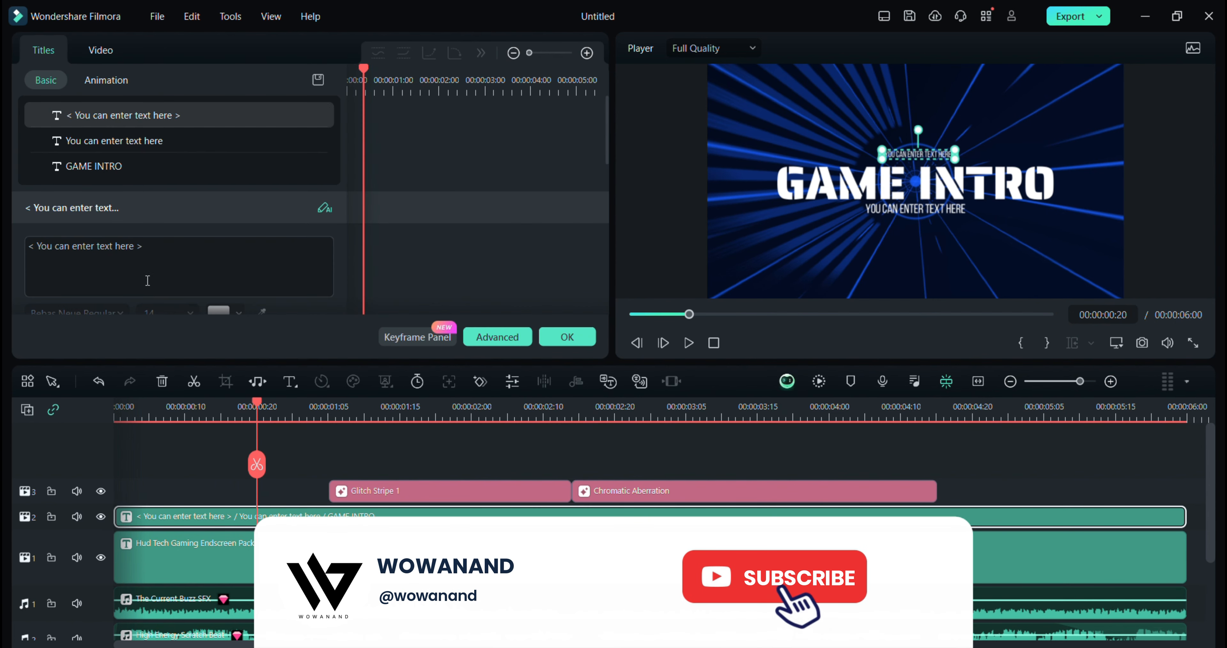
left_click_drag(143, 246, 21, 263)
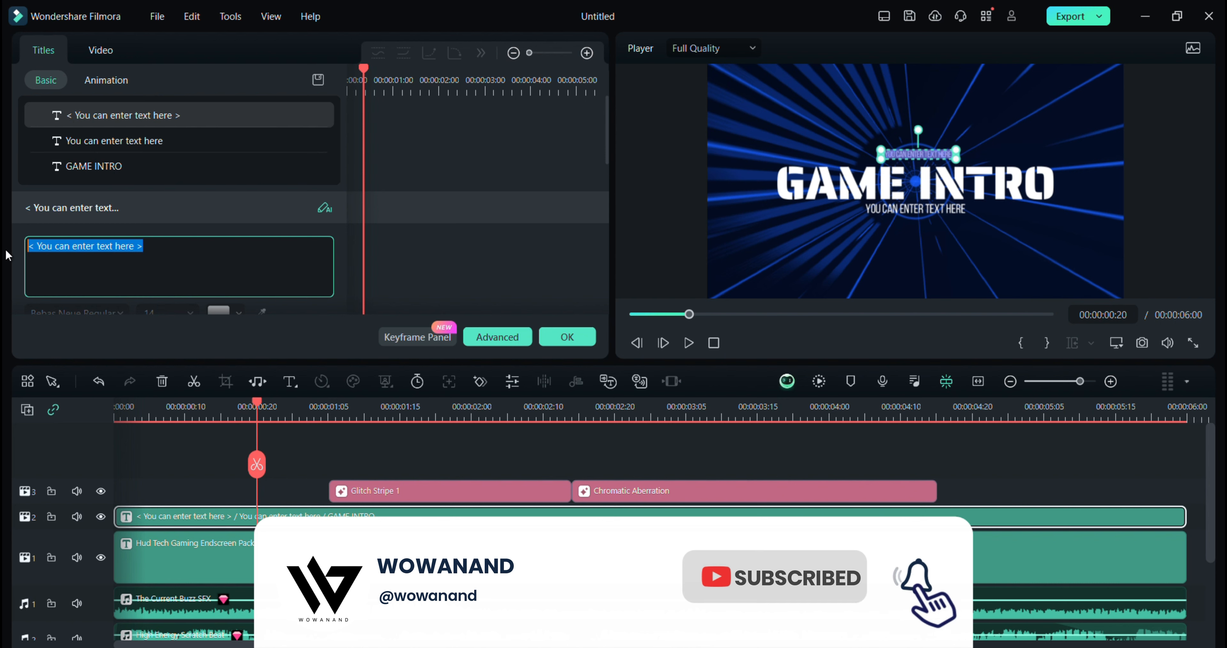
type("A New")
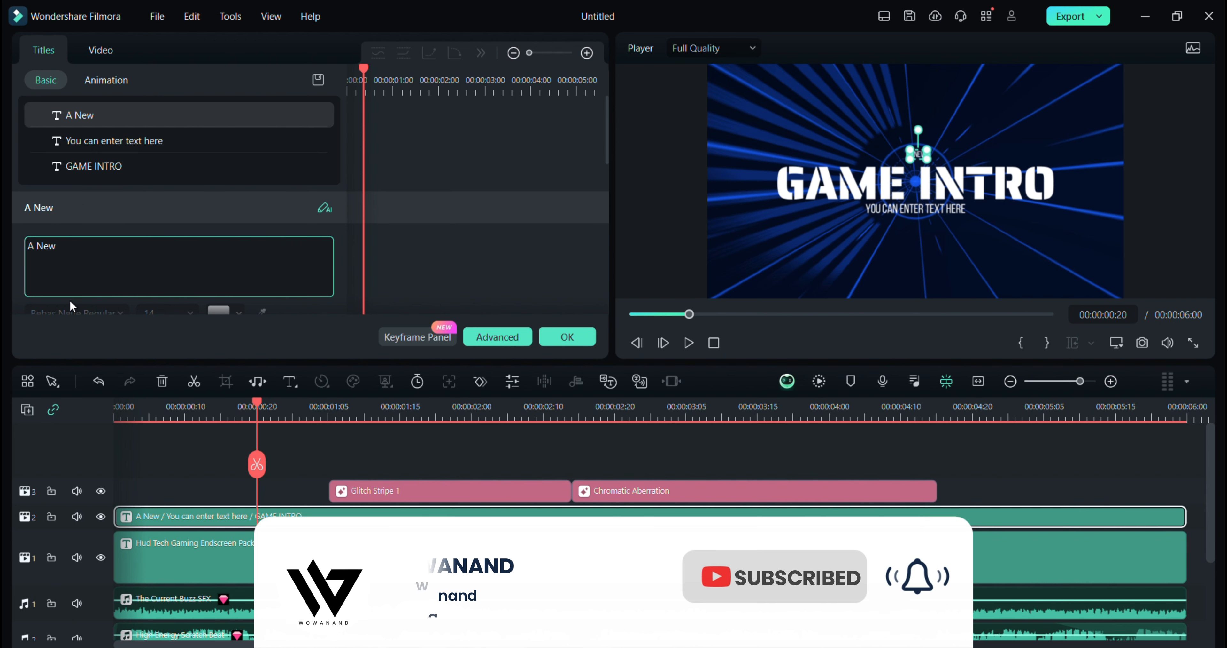
type(" Video Editin")
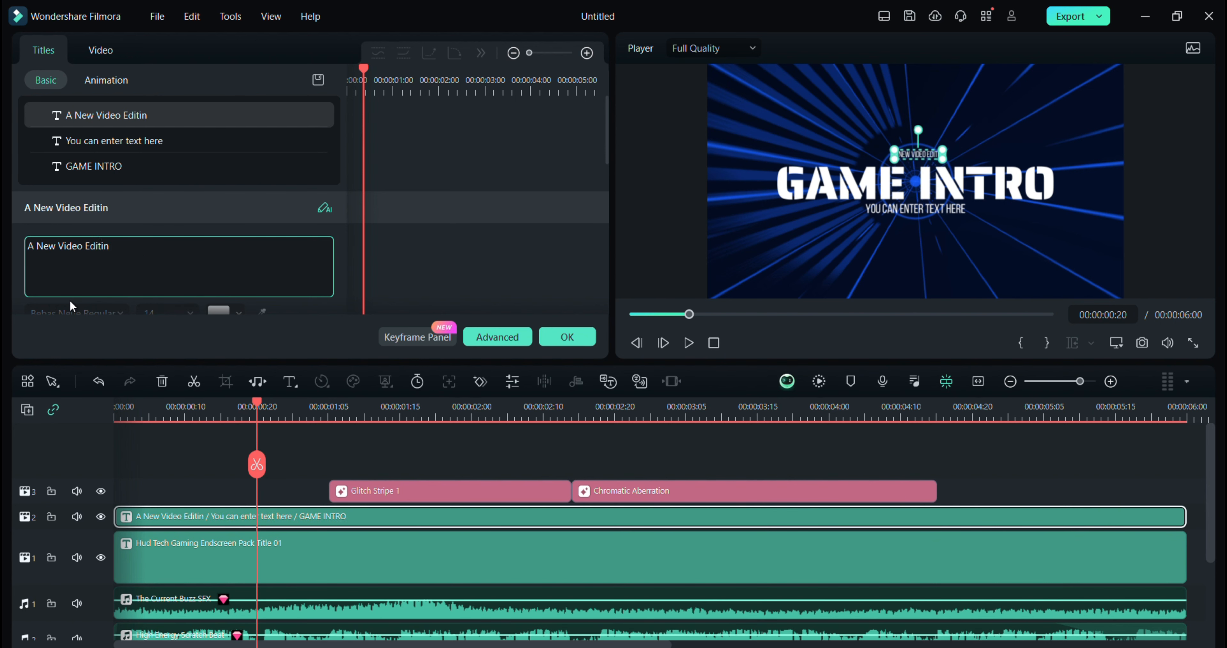
type("g Software")
- Replace the main GAME INTRO title text with "FILMORA 13"
left_click(852, 180)
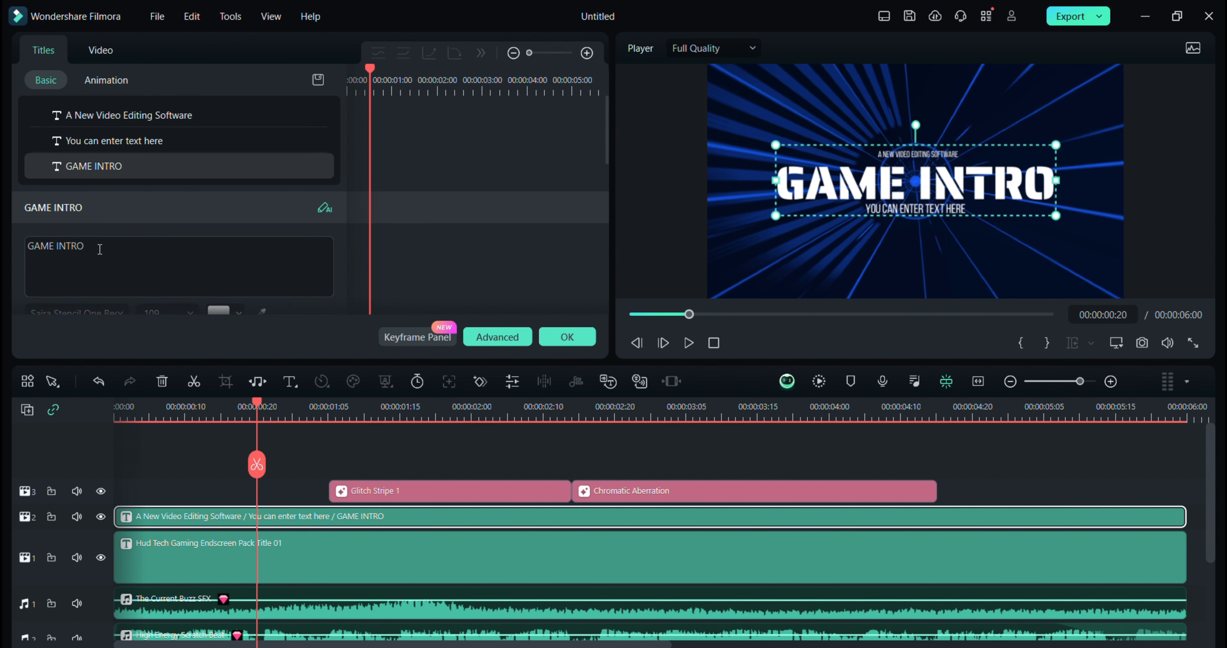
left_click_drag(100, 248, 26, 245)
type("FILMOR")
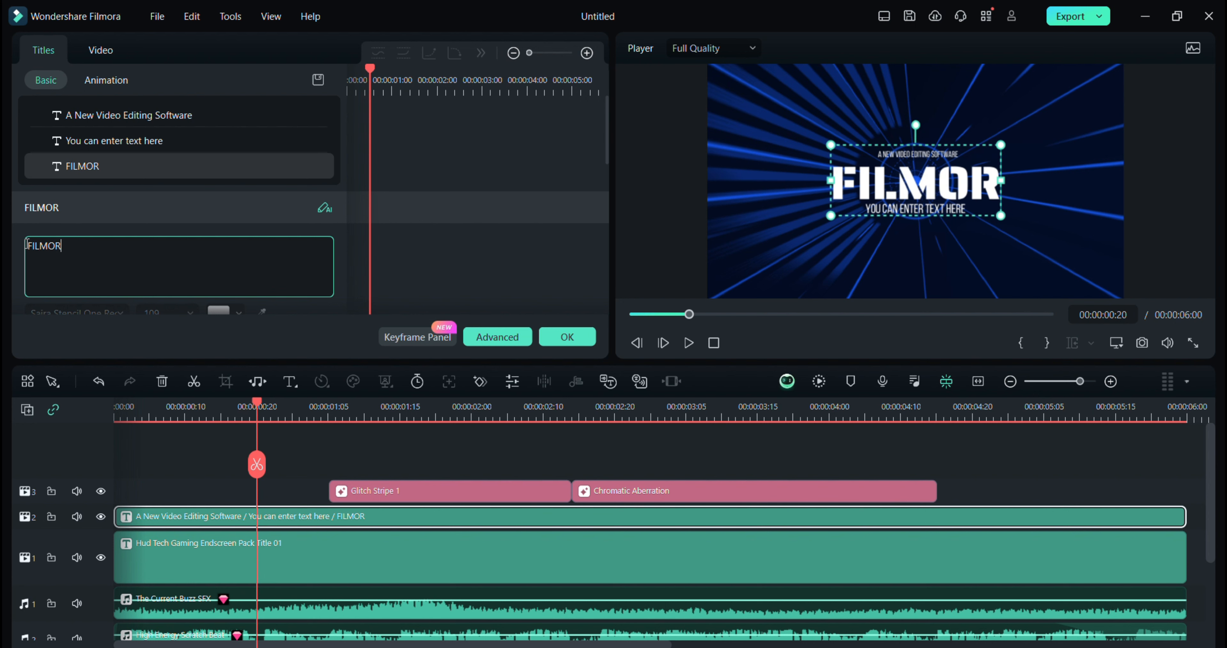
type("A")
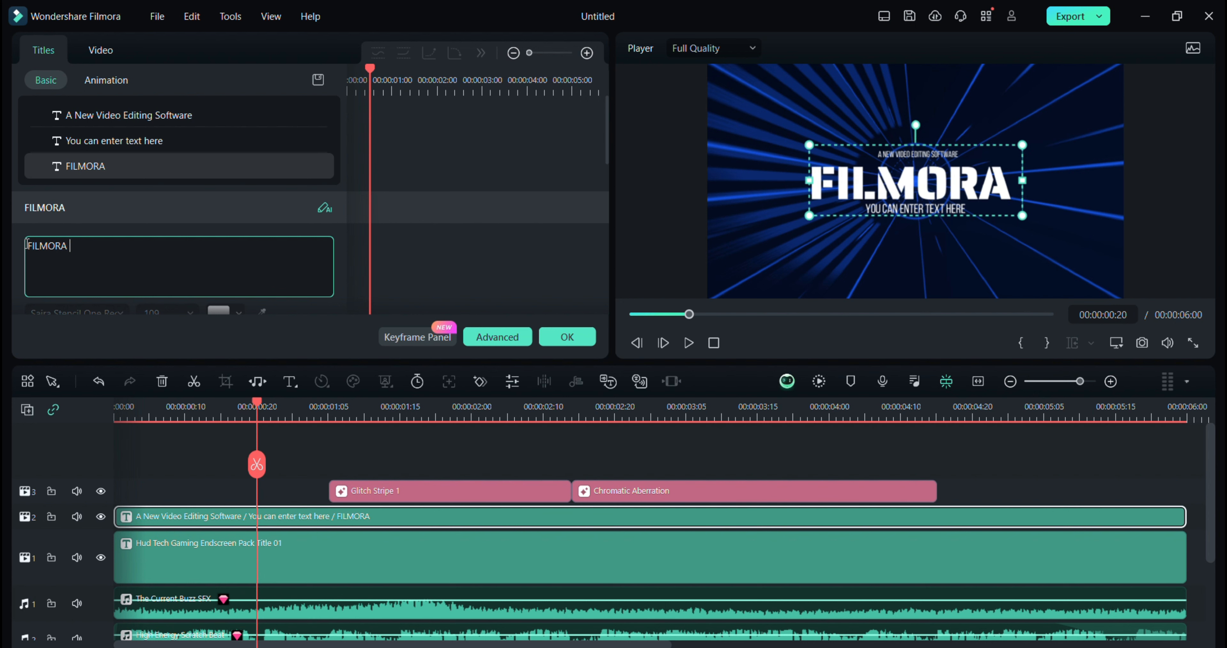
type(" 13")
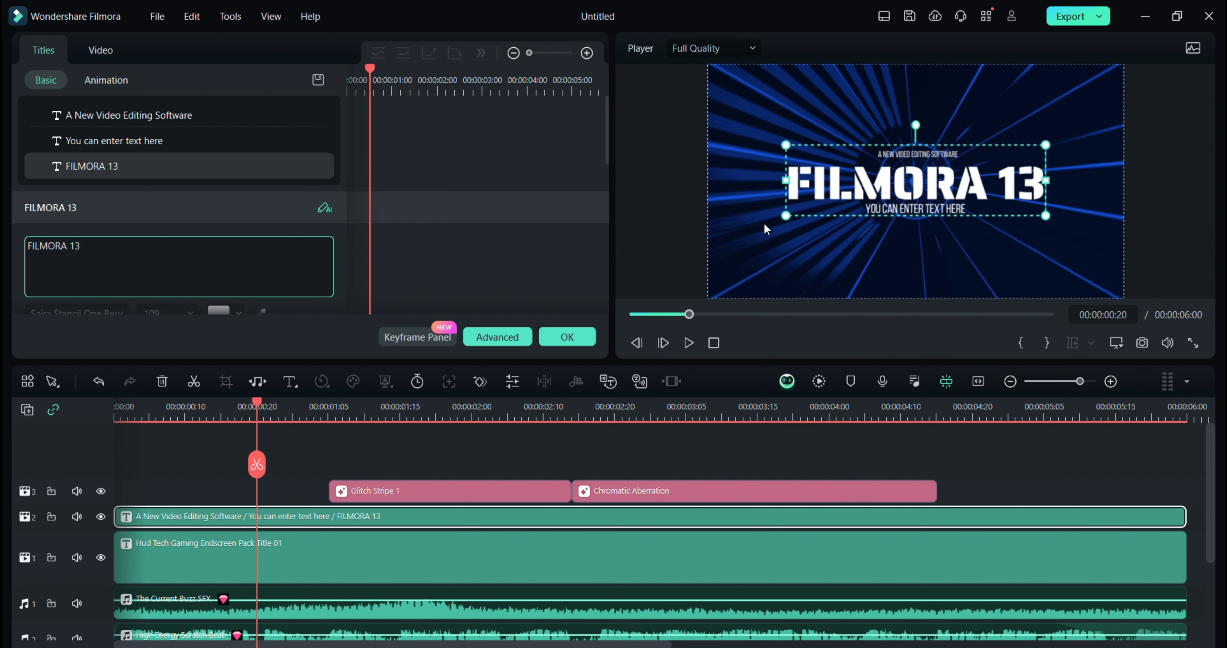
- Replace the small text line below the main title with "WONDERSHARE" and finish editing the title
left_click(913, 210)
left_click_drag(156, 253, 14, 252)
type("WON")
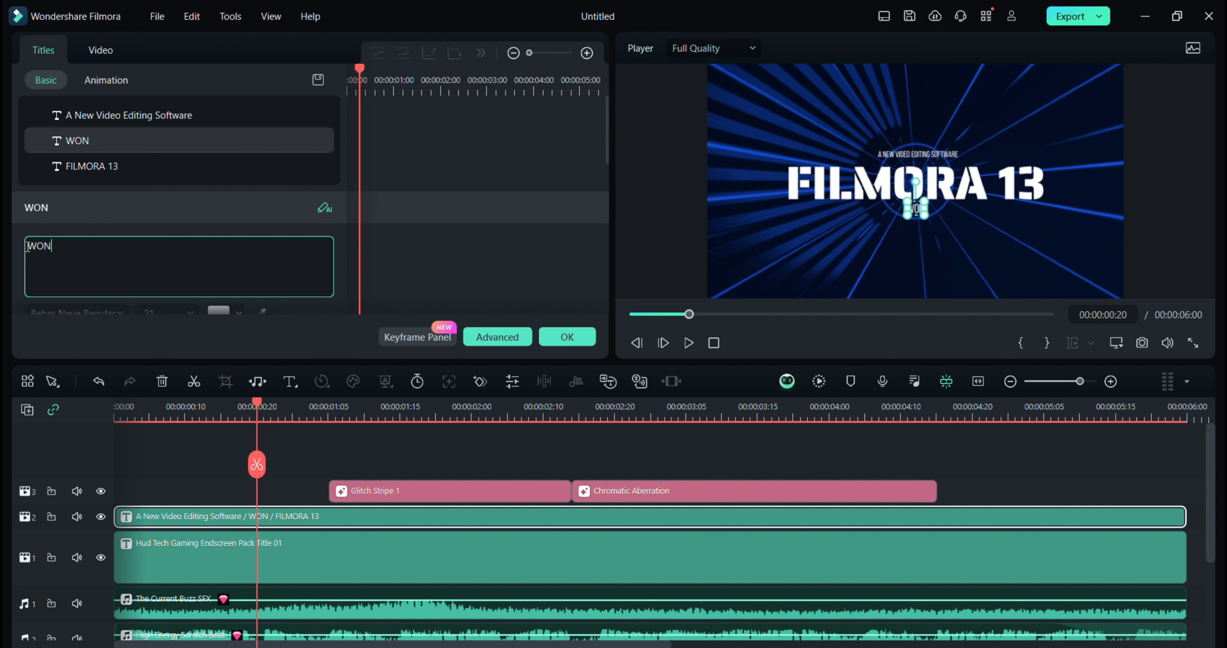
type("DERSHARE")
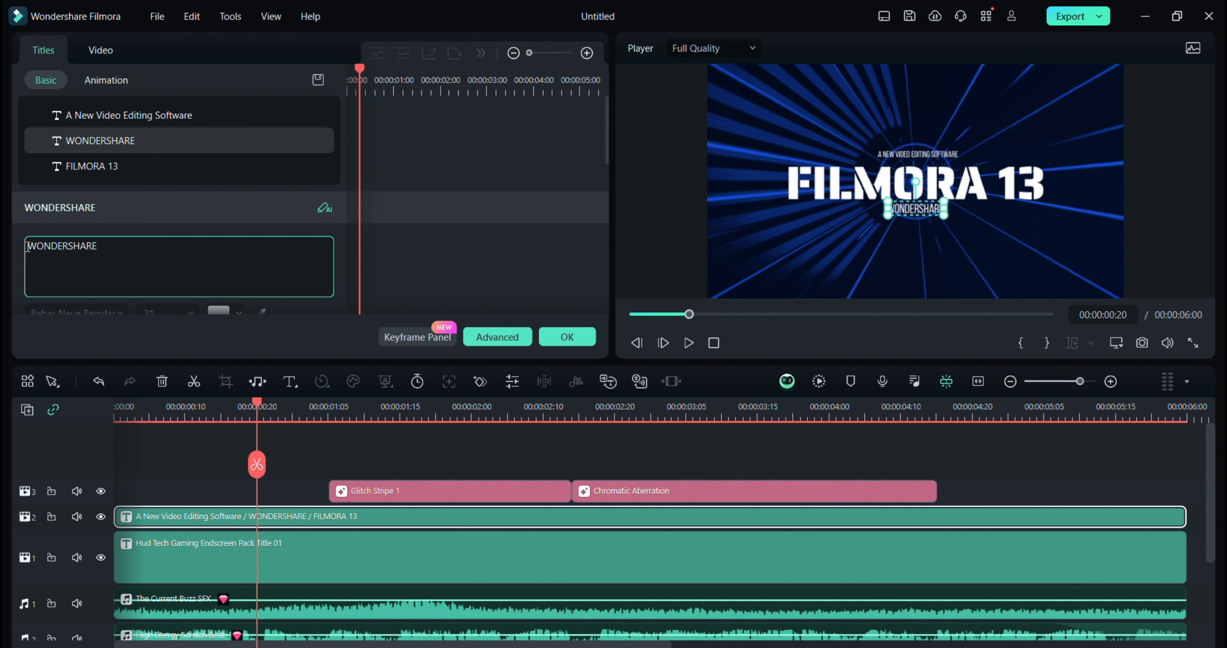
left_click(567, 337)
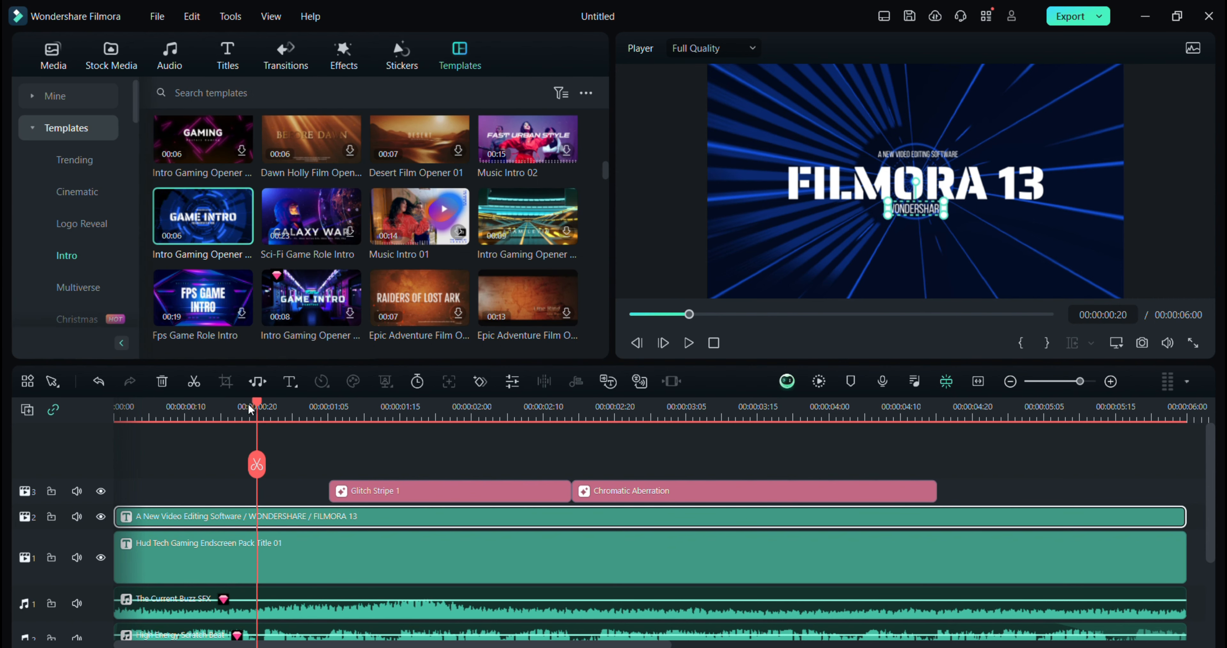
- Play the edited intro from near its start to check the new title texts
left_click_drag(249, 403, 115, 450)
scroll(246, 547, "down", 1)
scroll(245, 544, "down", 1)
scroll(249, 539, "up", 1)
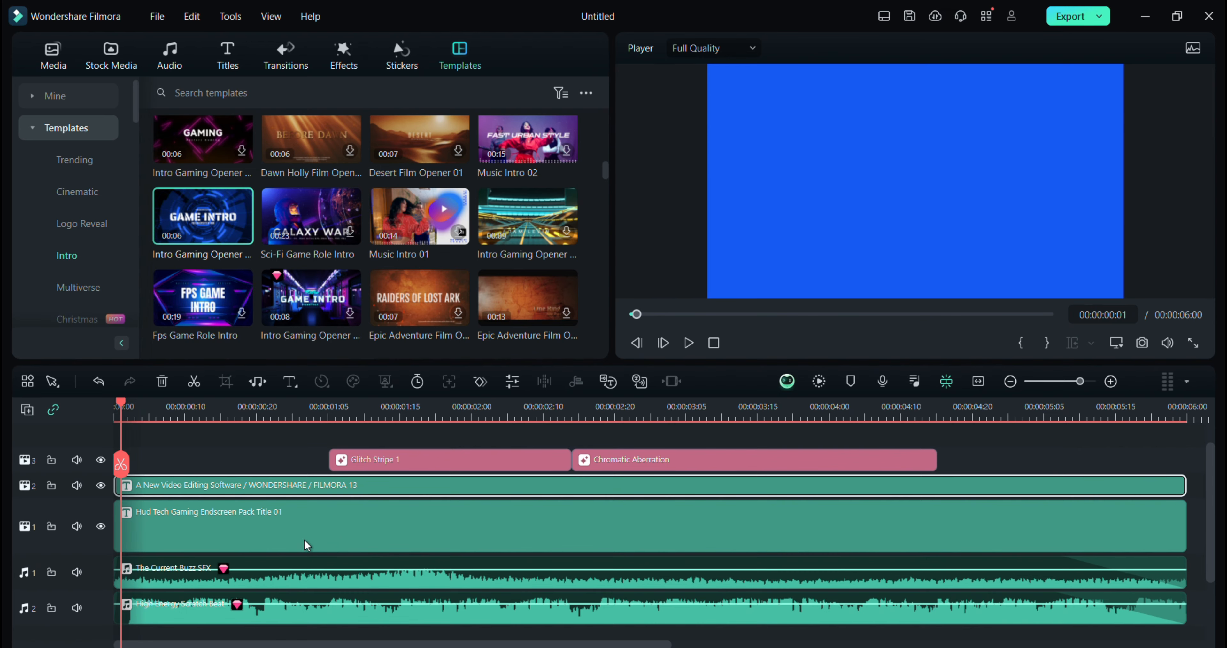
left_click(691, 344)
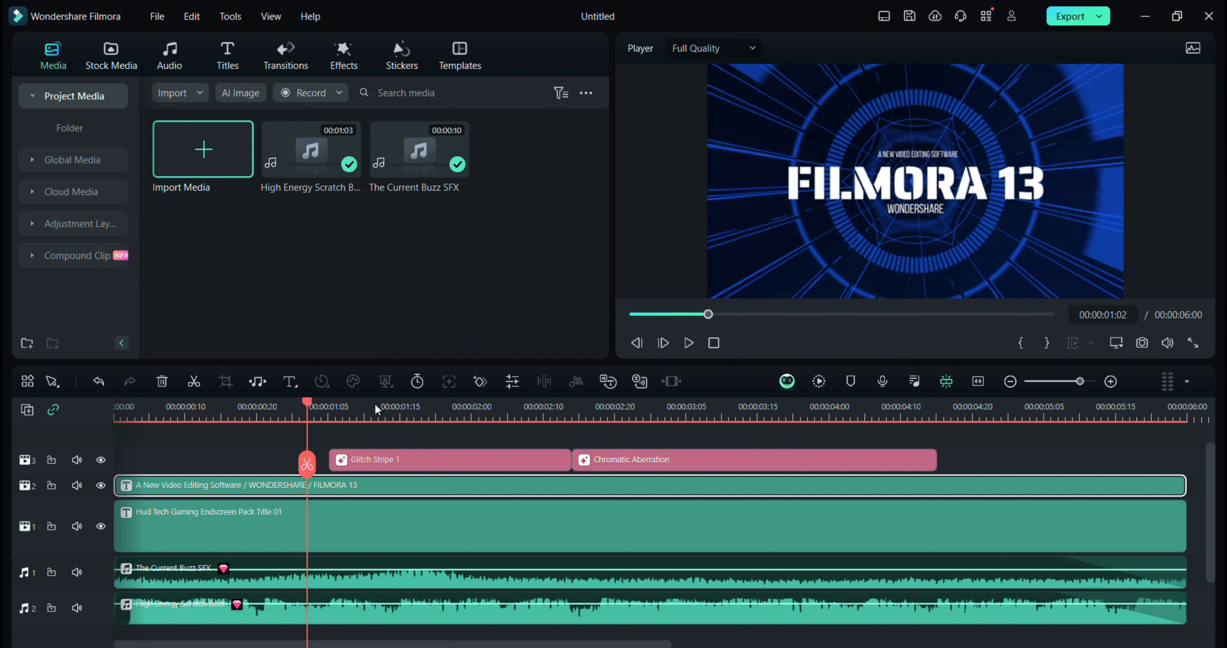
- Import ProductIcon.png from the Filmora 13 folder's .Lockup subfolder into the project media
double_click(430, 161)
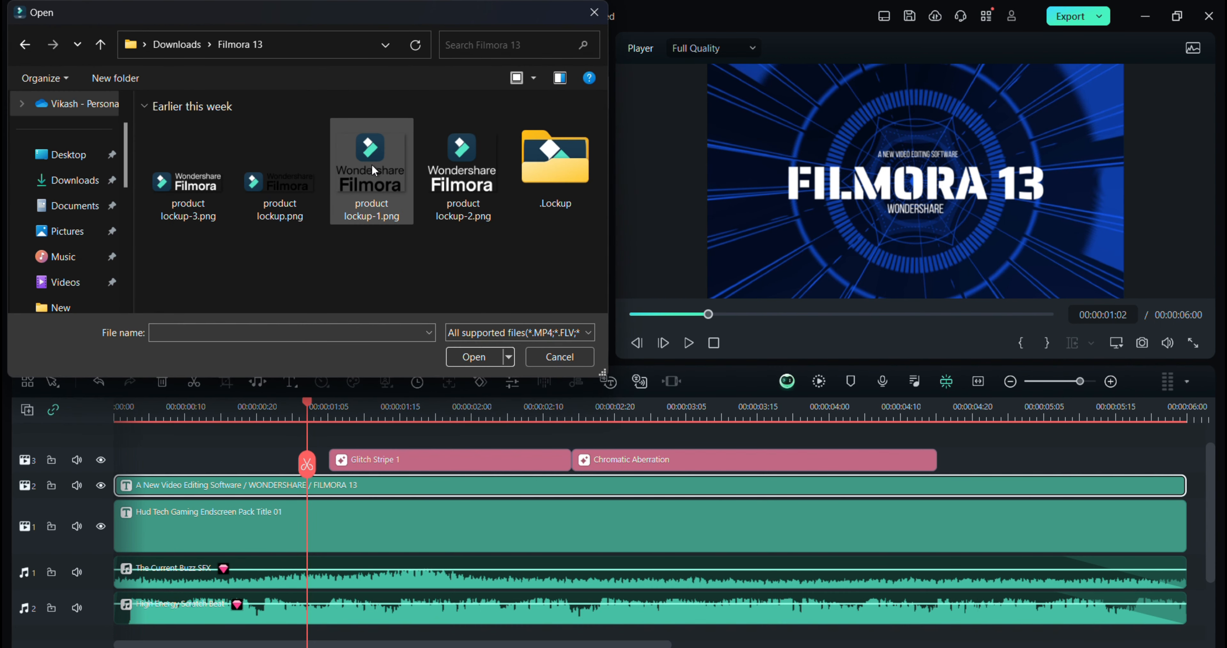
double_click(553, 159)
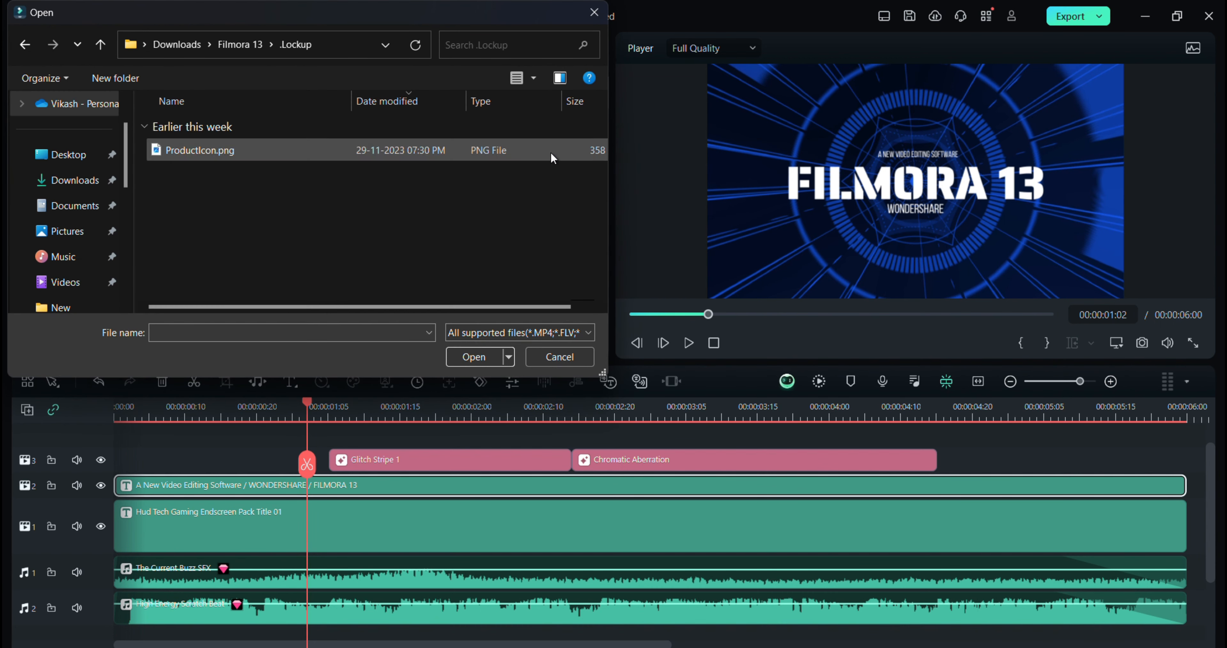
left_click(203, 159)
left_click(468, 356)
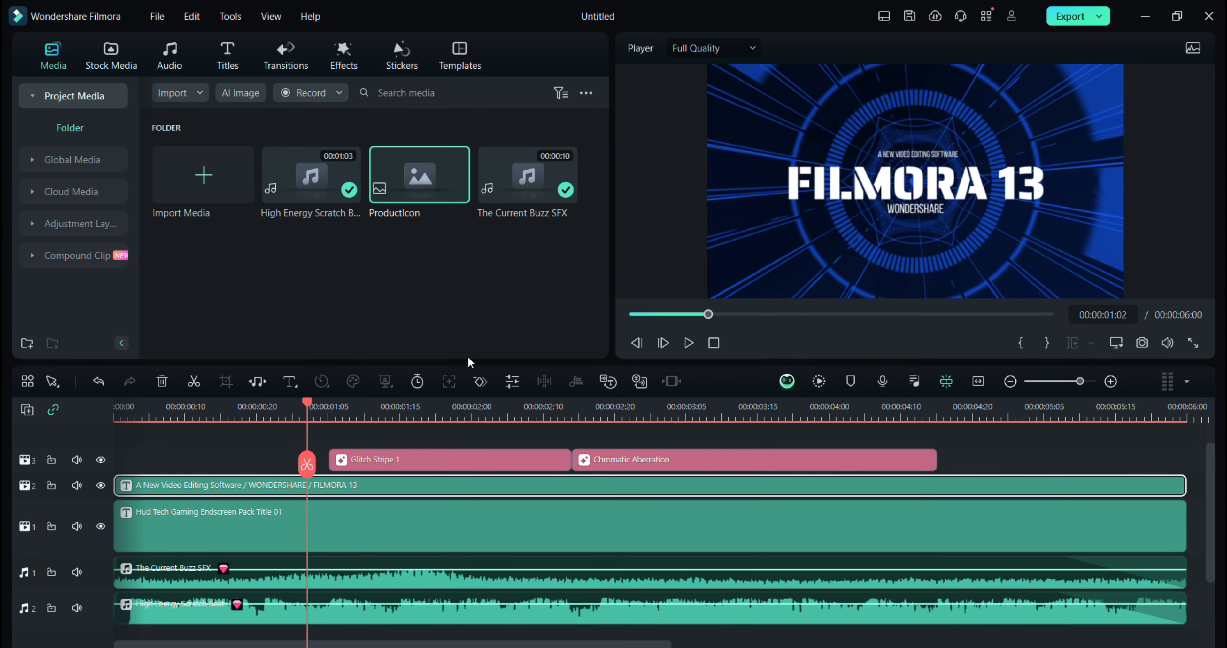
- Overlay ProductIcon on a new top track from 00:00:01:02 to about 00:00:04:20, shrunk to a small logo above the title
left_click_drag(416, 175, 309, 444)
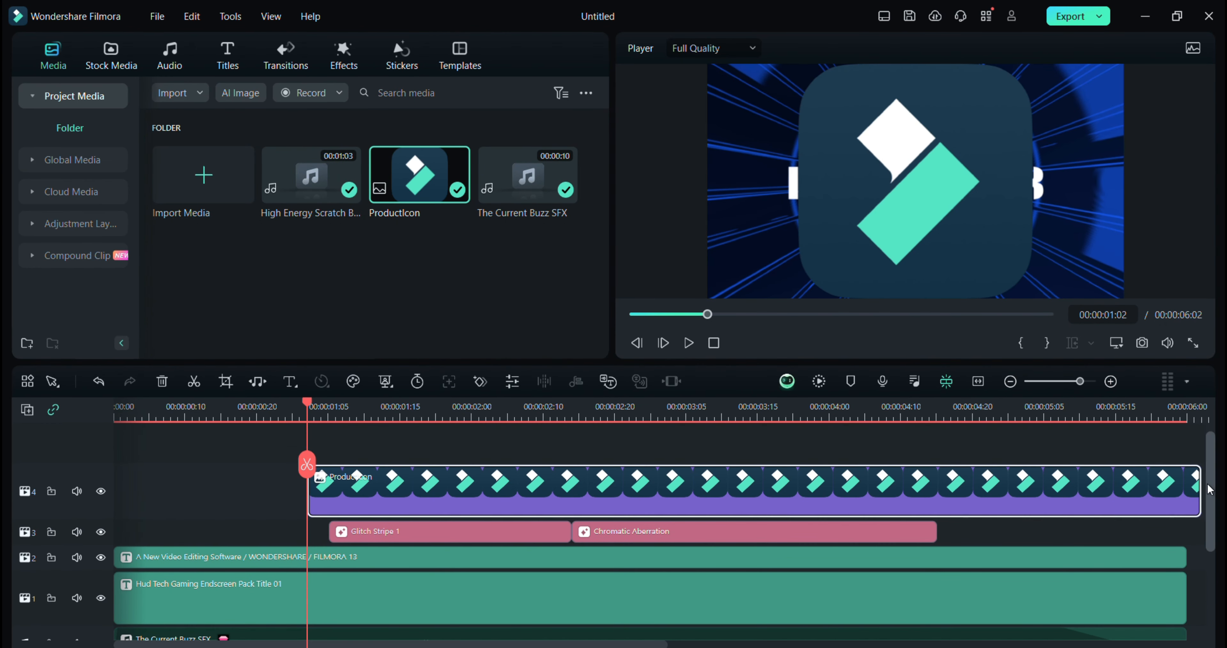
left_click_drag(1199, 481, 955, 498)
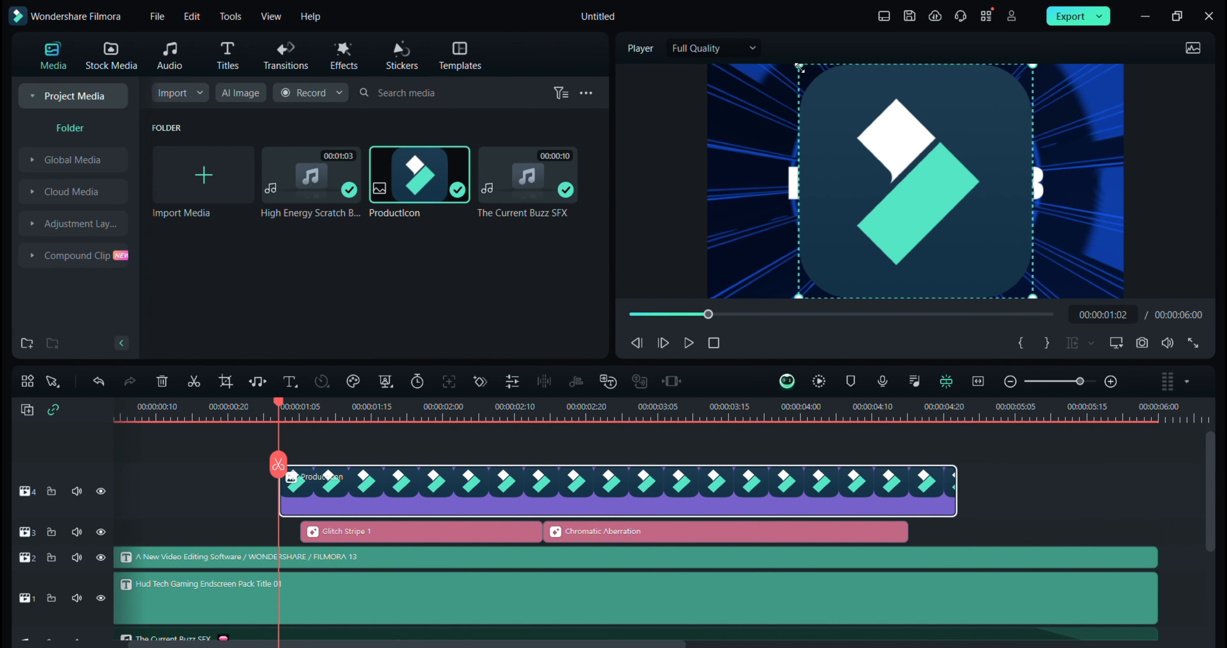
left_click_drag(800, 68, 922, 117)
- Move the WONDERSHARE text line further down below the FILMORA 13 title, keeping it horizontally centered
left_click(925, 185)
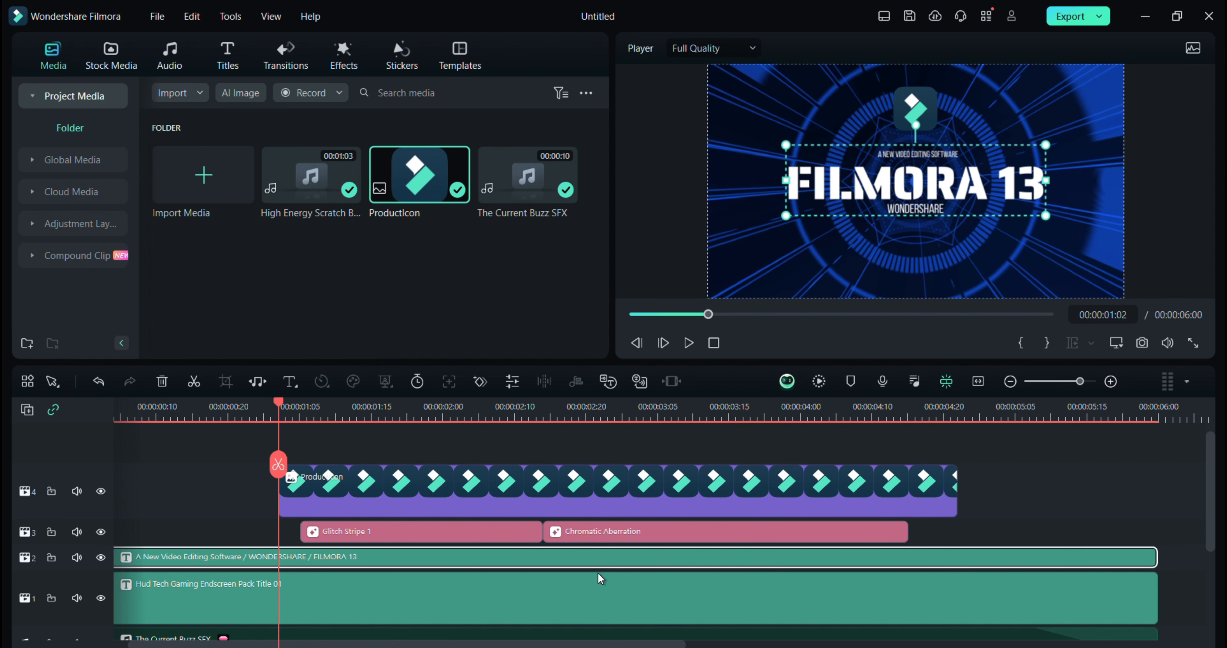
left_click_drag(914, 186, 917, 246)
left_click(922, 214)
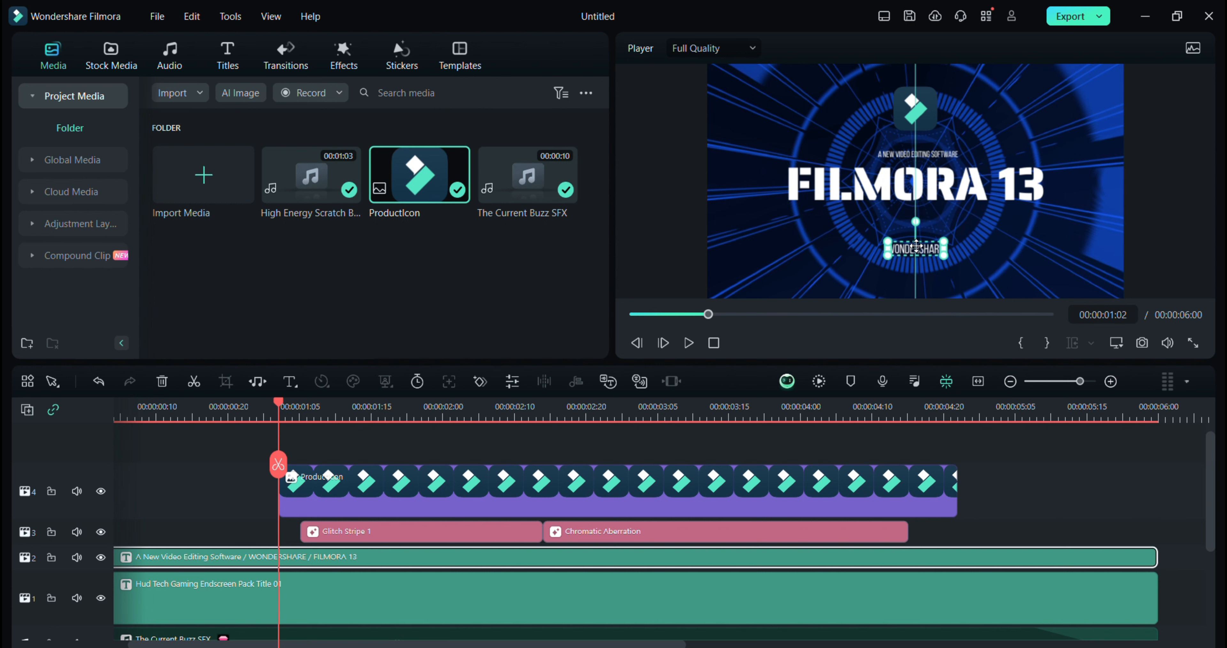
- Move the FILMORA 13 title, its tagline and the product logo down so they stack closely above the WONDERSHARE line
left_click(908, 187)
left_click_drag(908, 187, 911, 223)
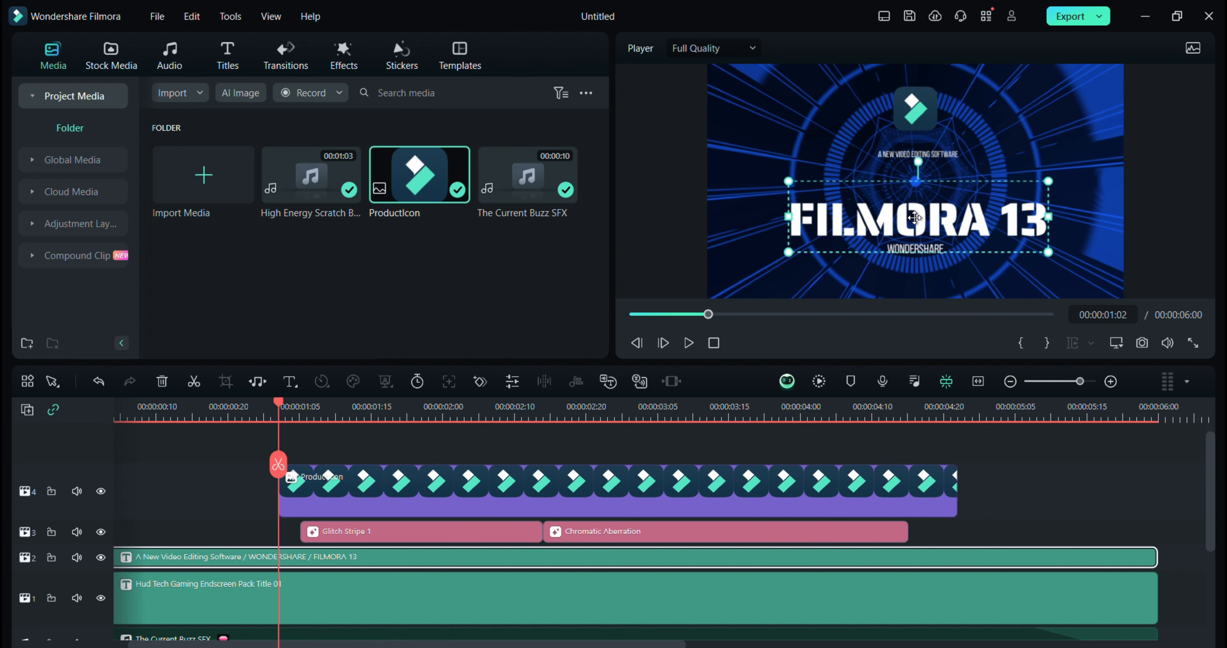
left_click(912, 159)
left_click_drag(914, 156, 918, 184)
left_click(915, 109)
left_click_drag(915, 109, 922, 148)
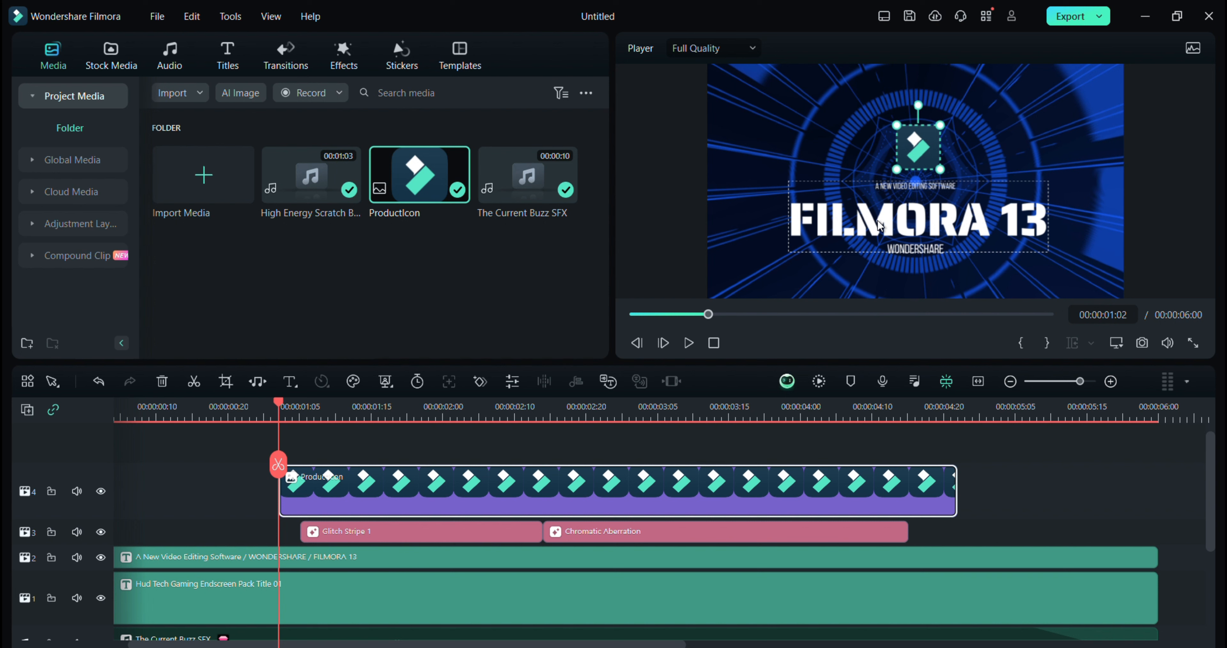
- Apply the Boom! animation from Preset Motions (Legacy) to the product logo
double_click(919, 143)
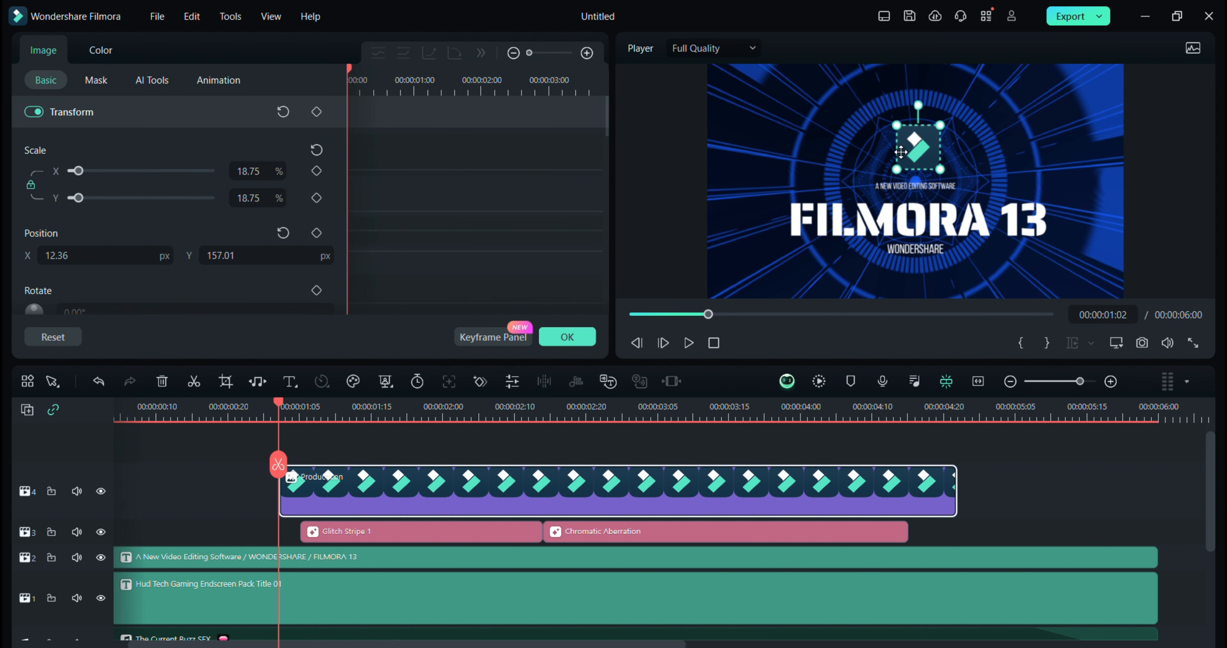
left_click(222, 79)
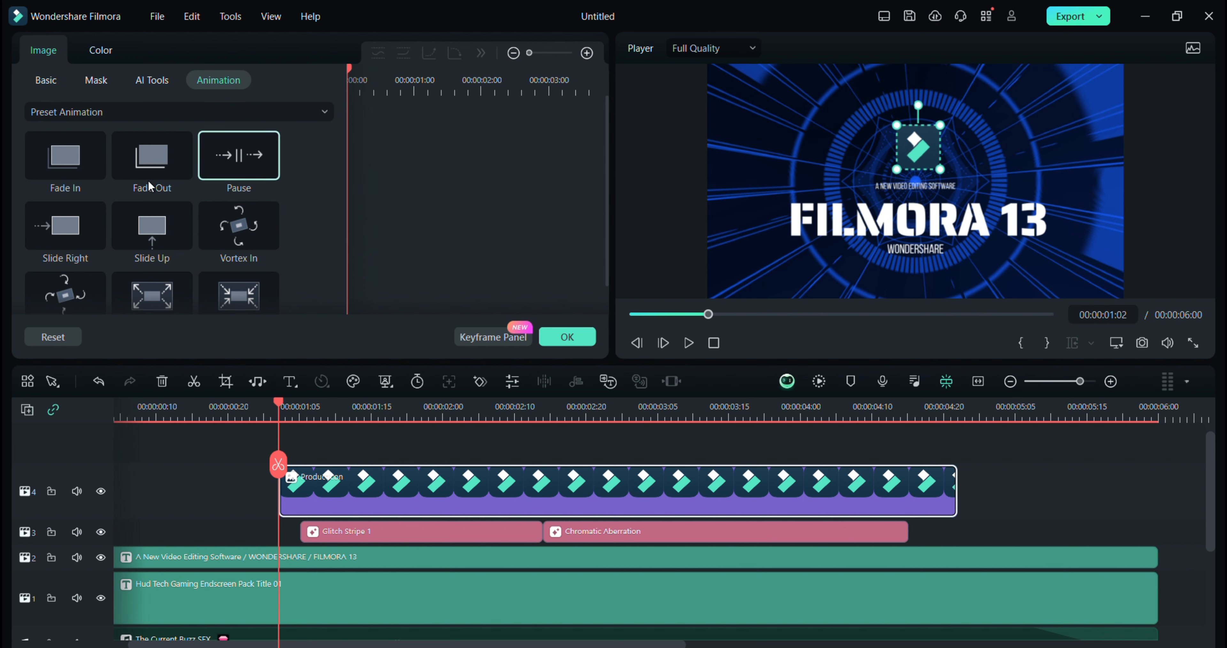
left_click(104, 117)
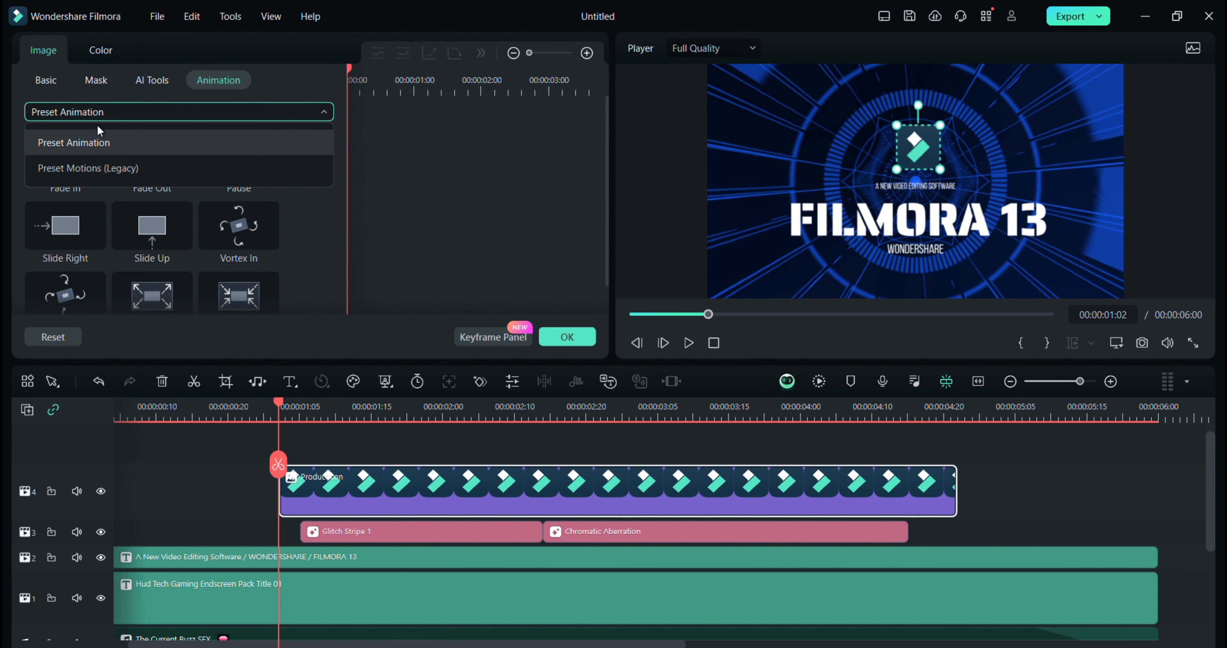
left_click(99, 166)
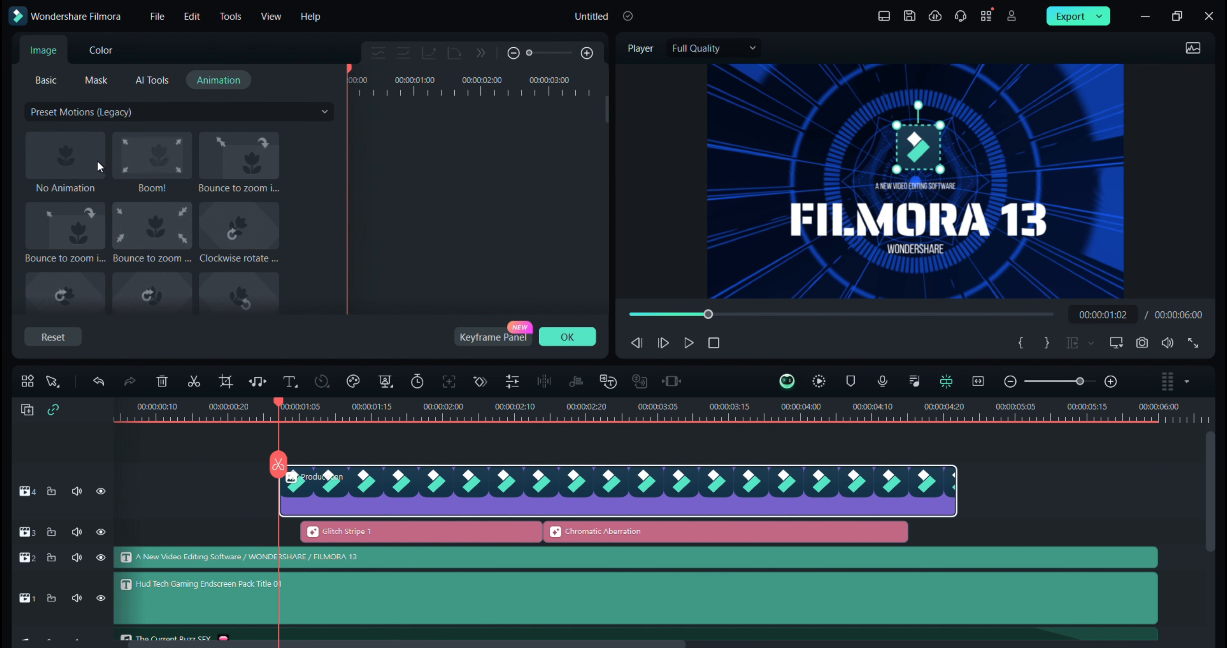
left_click(152, 158)
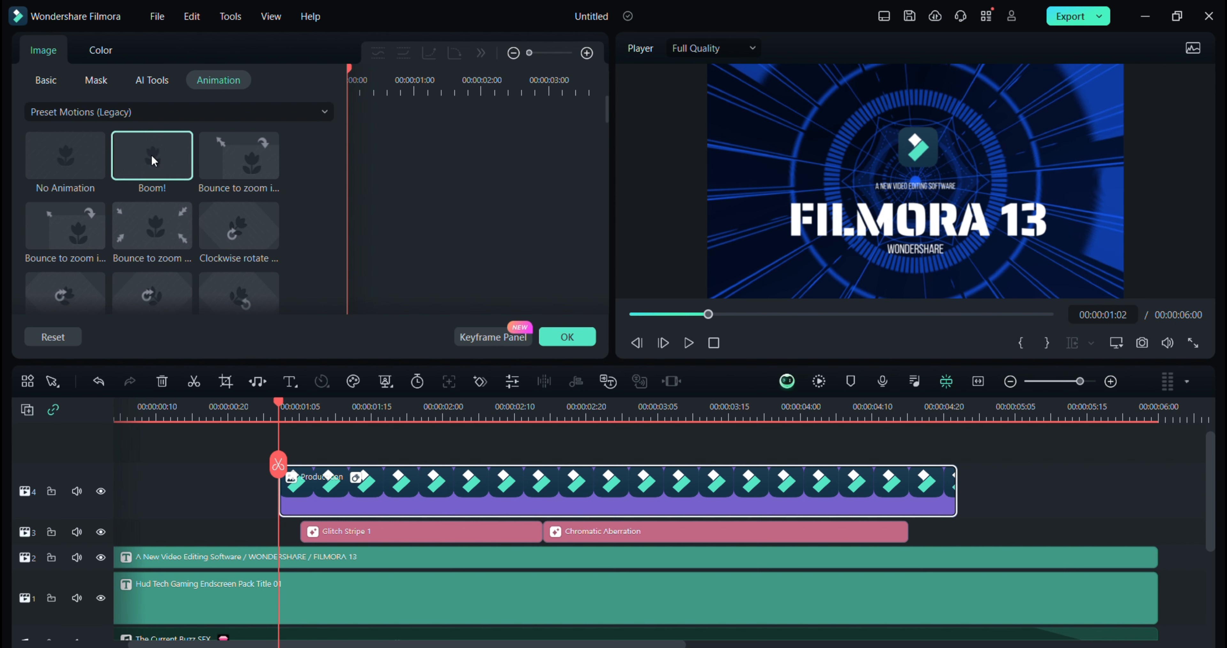
left_click(565, 336)
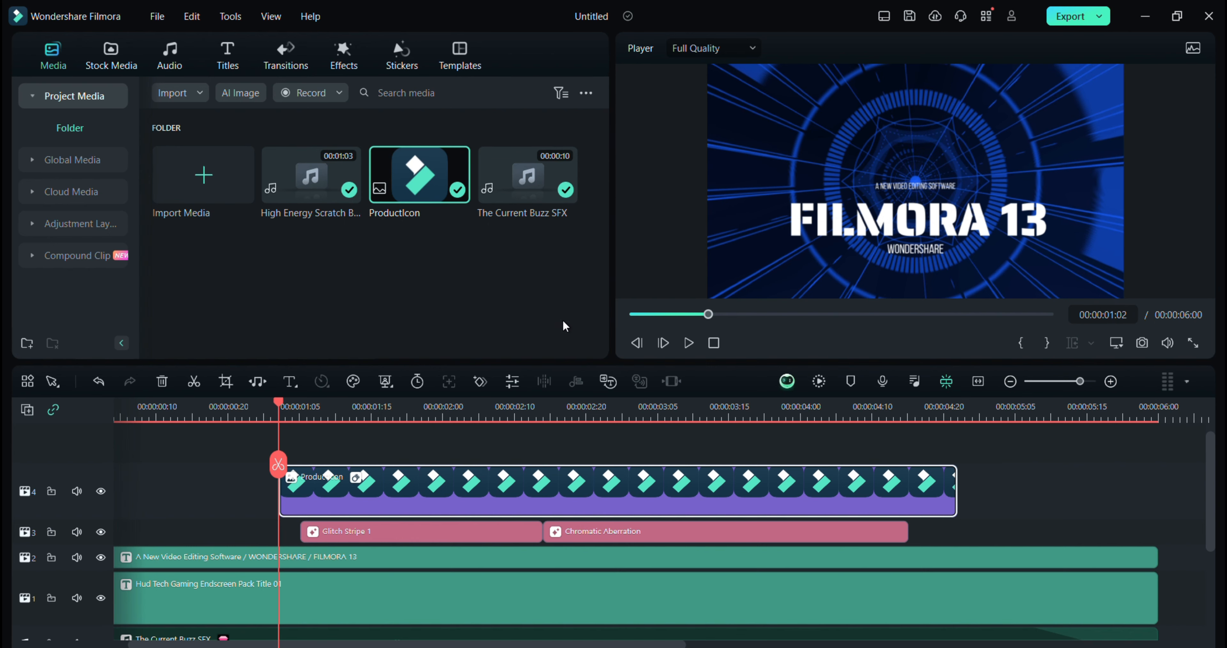
double_click(524, 493)
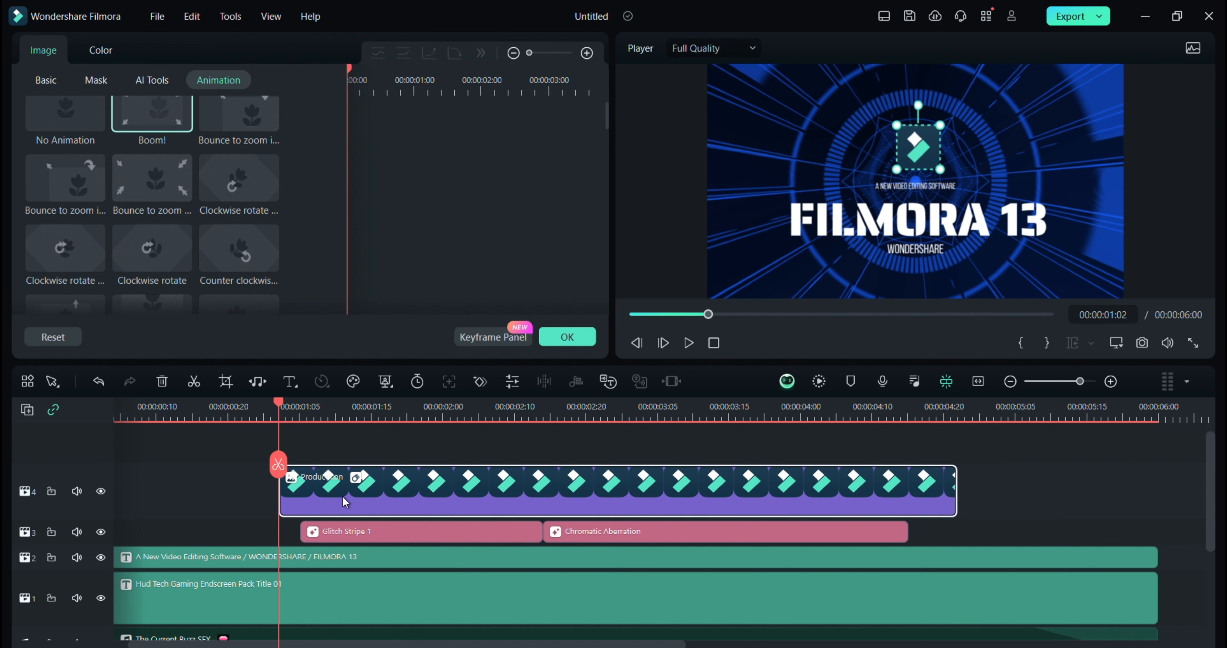
- Open the export settings for the finished intro and name the output test
key("ctrl+e")
triple_click(620, 170)
type("test")
left_click(709, 233)
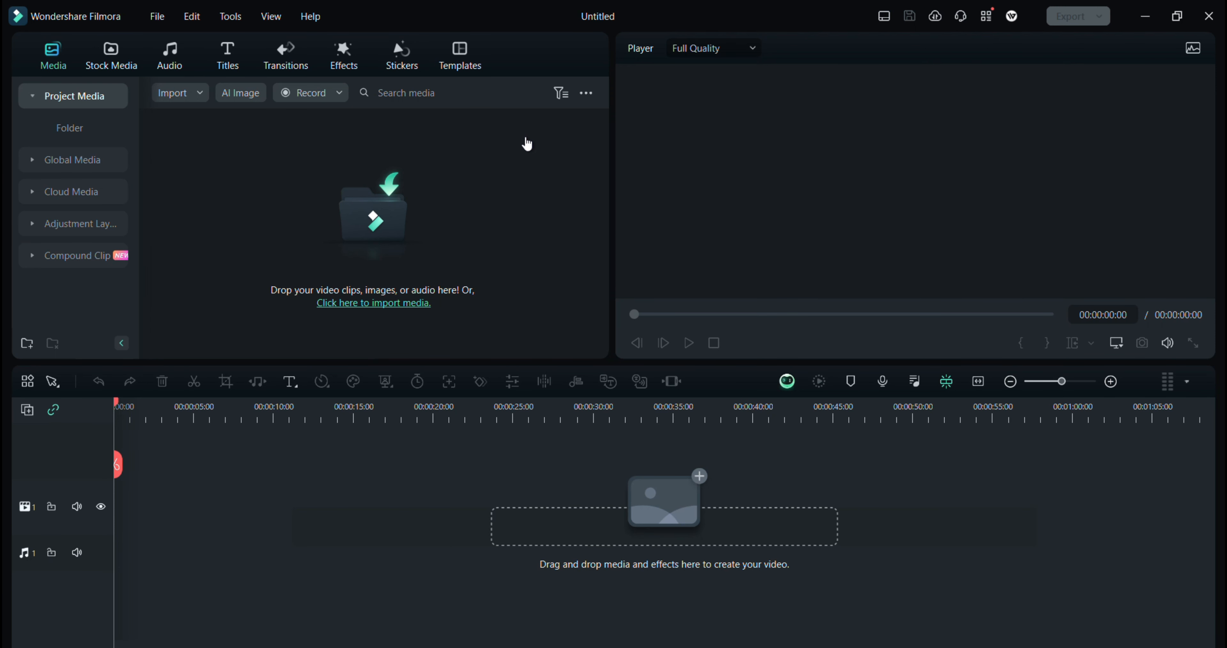
- Search the template library for outro in the new empty project
left_click(455, 53)
left_click(211, 92)
type("outro")
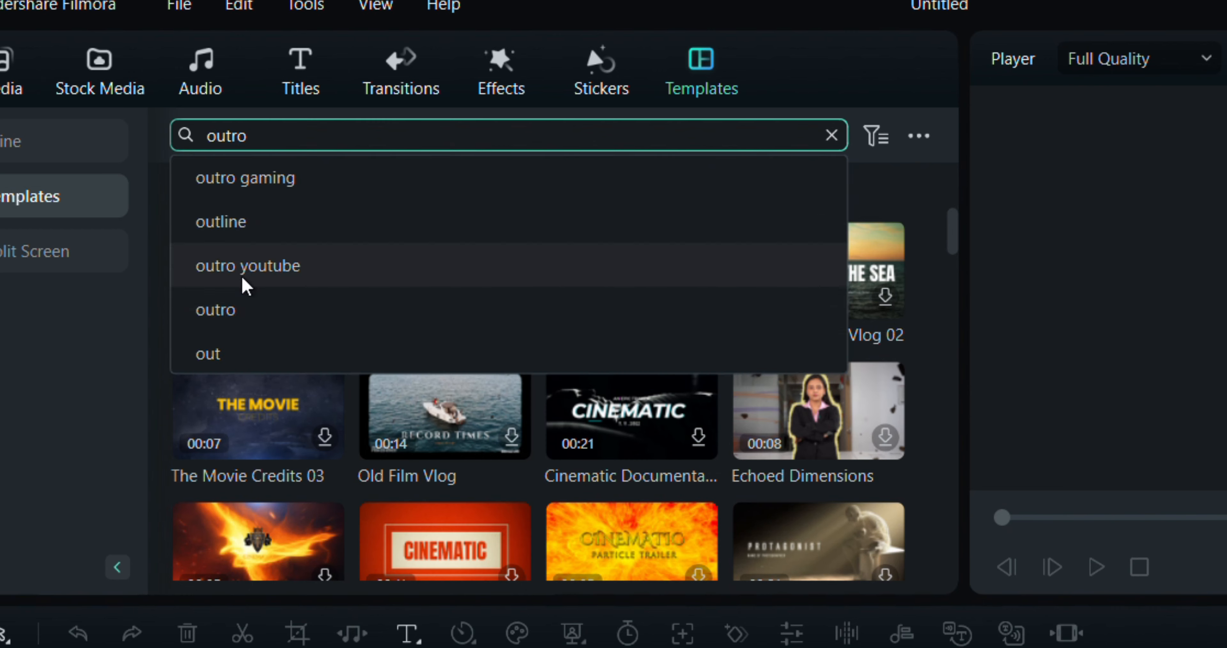
key("Return")
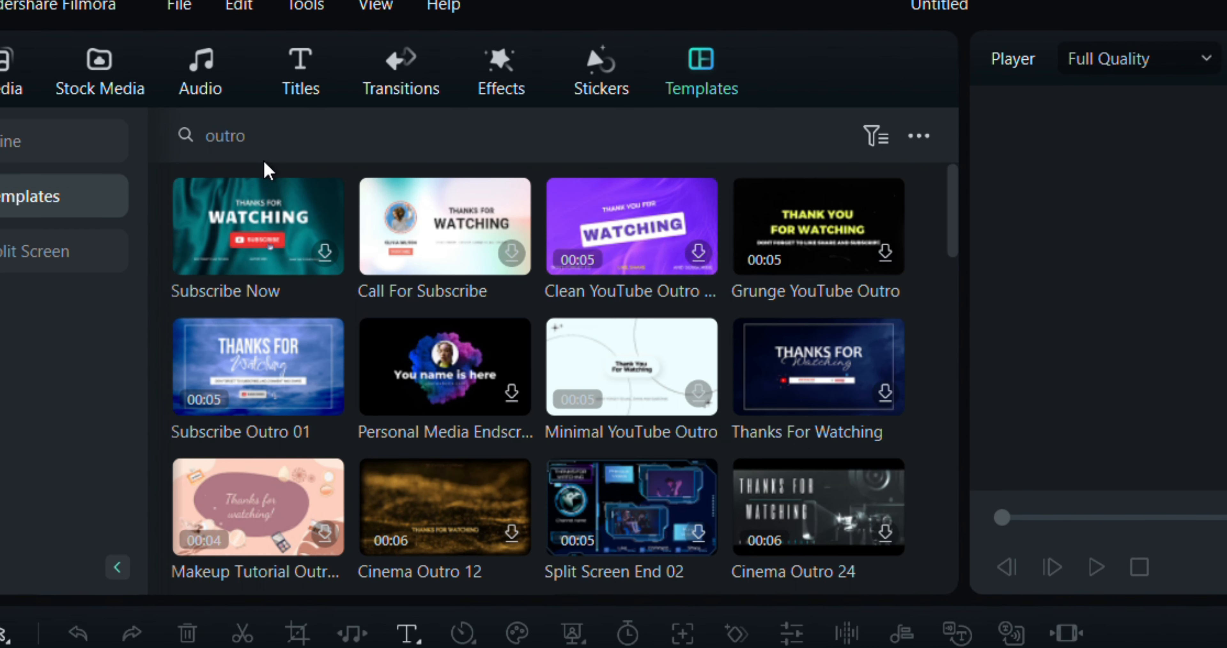
- Add the Cinema Outro 19 template to the timeline, matching the project to its 1920 x 1080 settings, and expand it into separate tracks
mouse_move(323, 252)
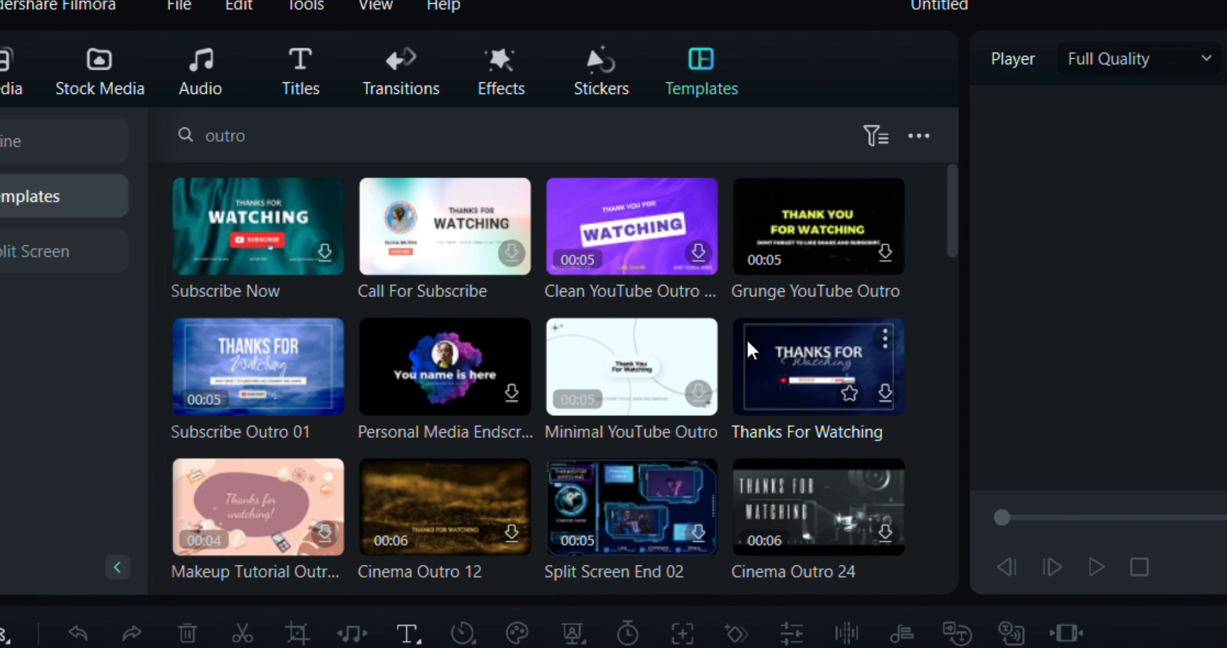
scroll(474, 471, "down", 5)
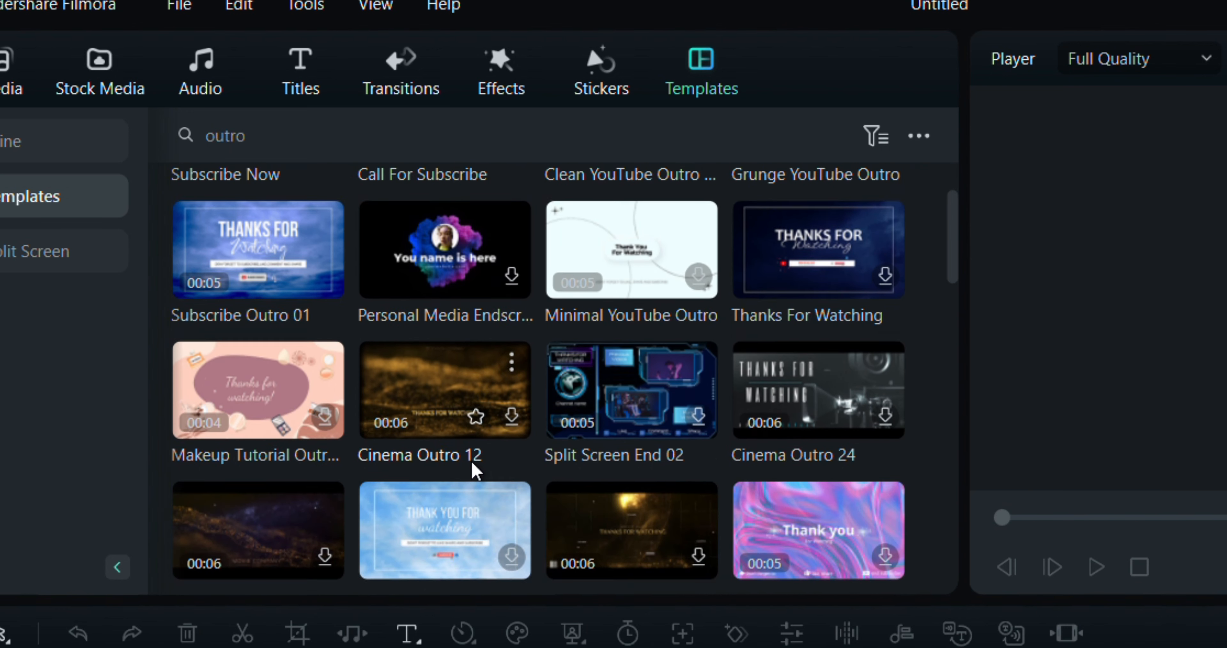
scroll(484, 483, "down", 5)
left_click(698, 462)
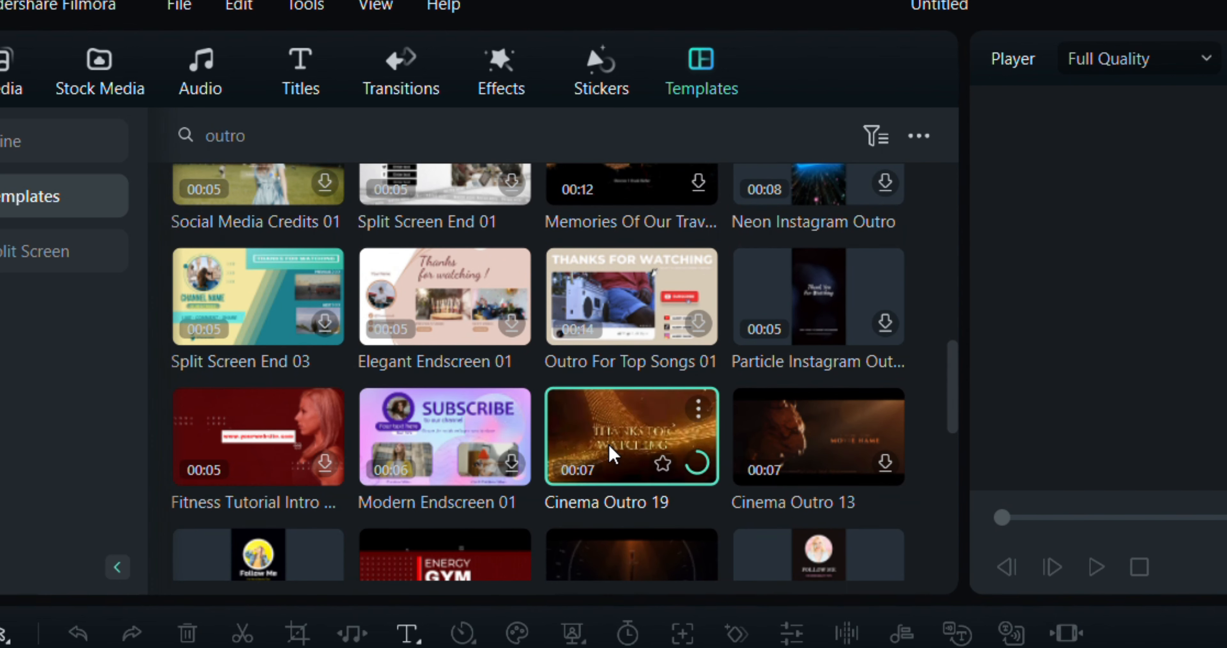
left_click(697, 462)
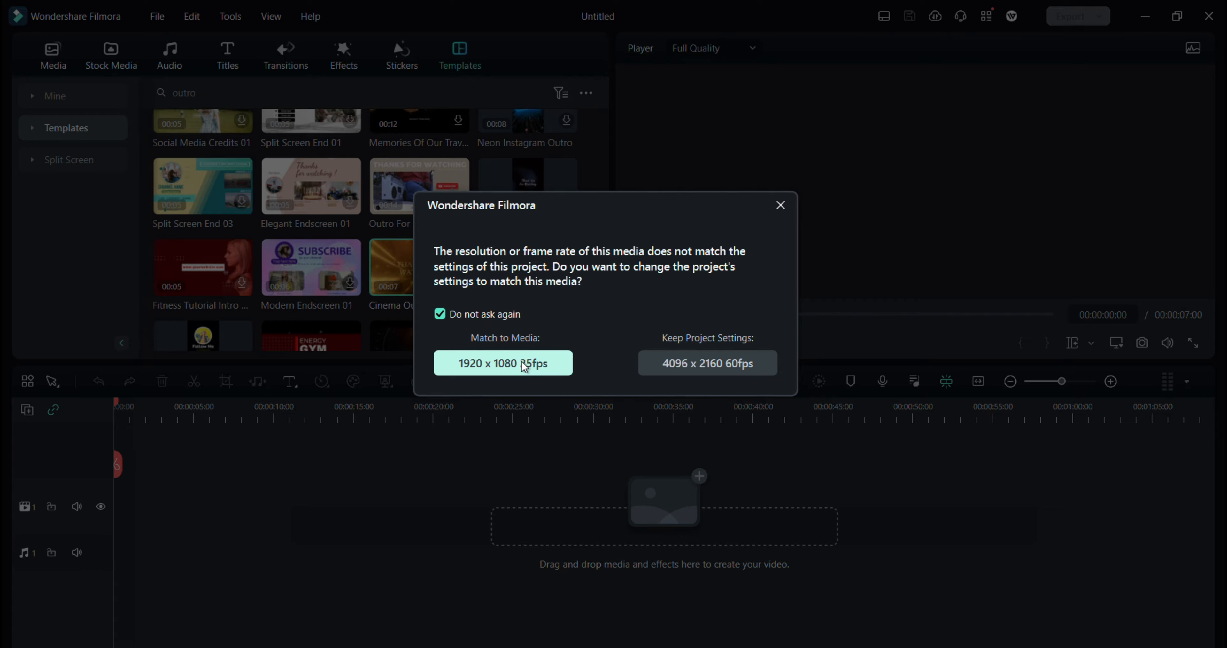
left_click(523, 364)
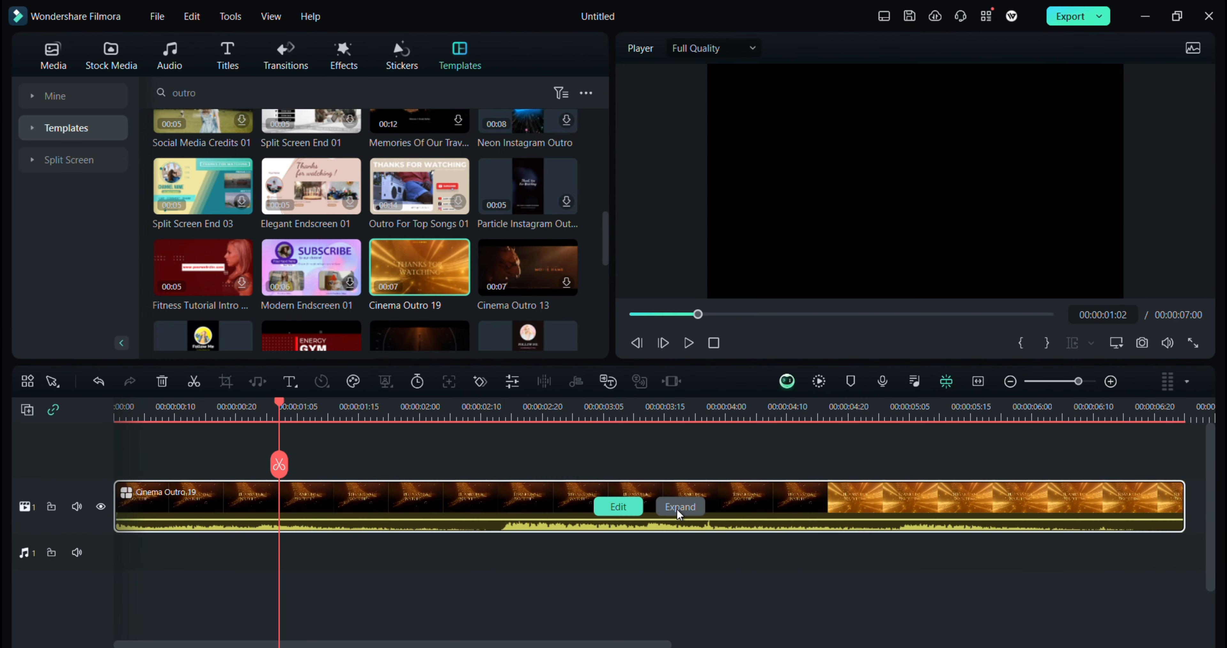
left_click(679, 506)
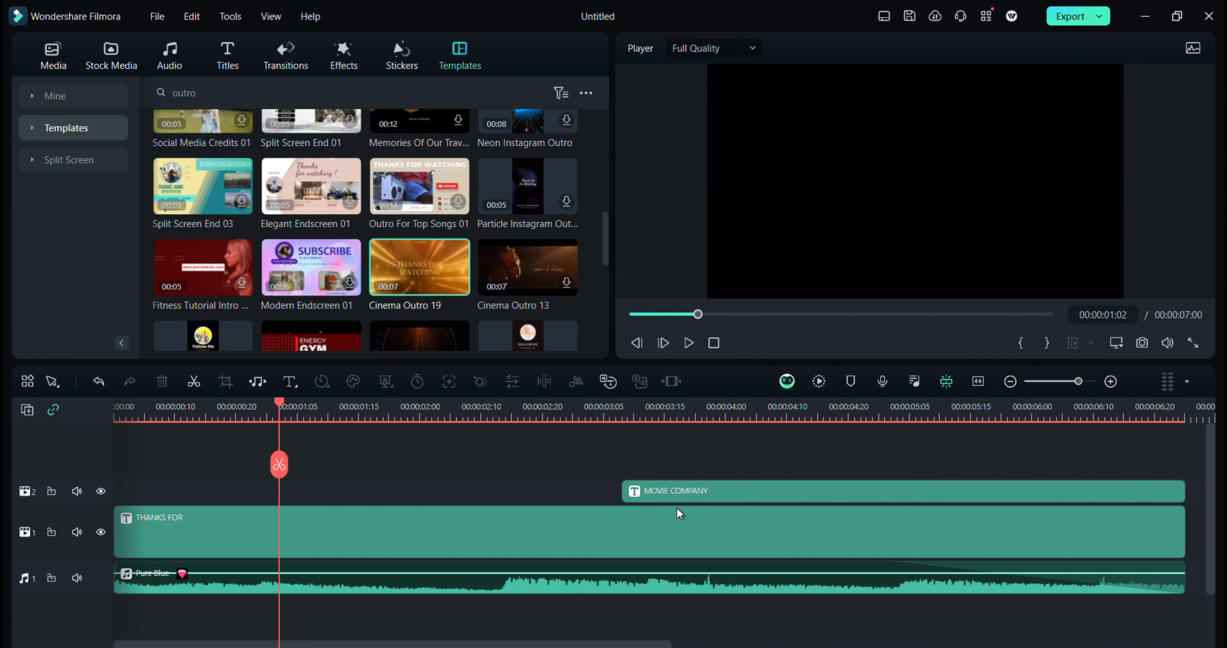
- Play the outro template from the start to check its titles, and pause near the end at about 00:00:06:09
left_click_drag(698, 314, 628, 318)
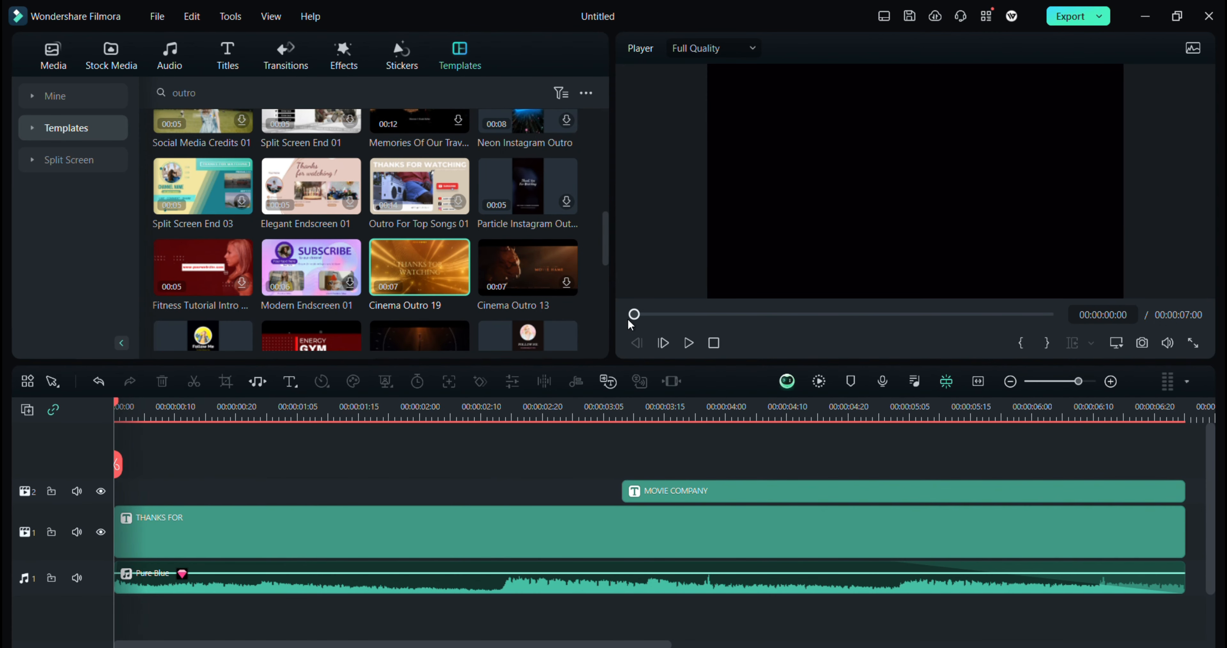
left_click(819, 382)
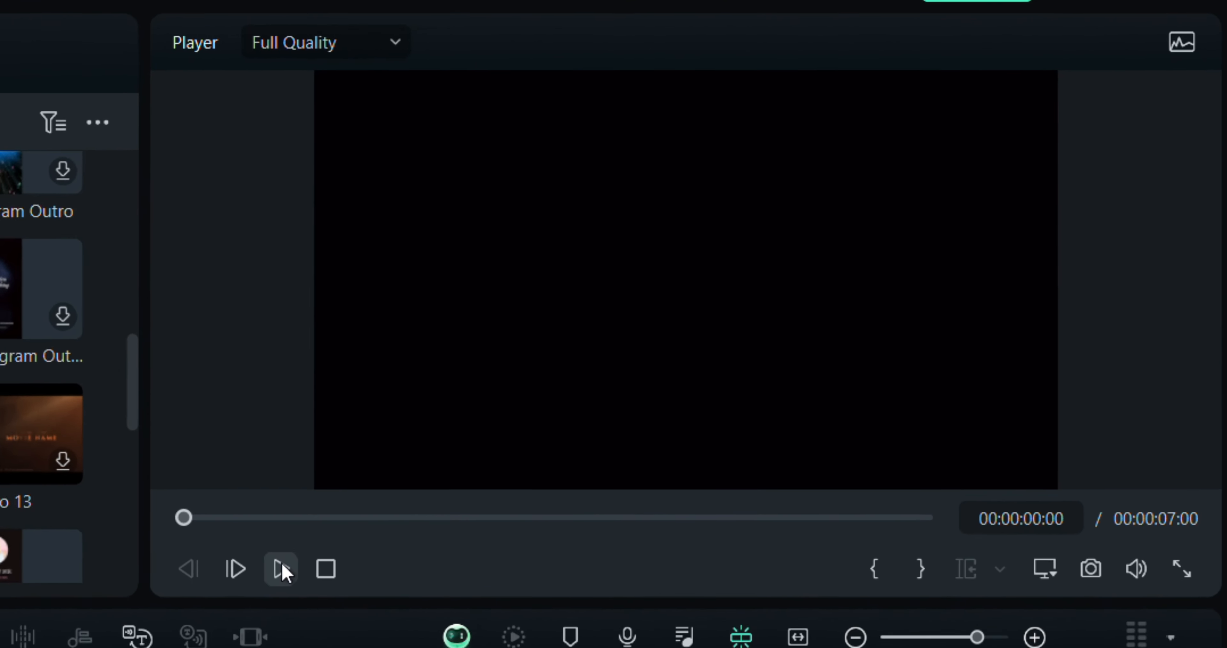
left_click(585, 400)
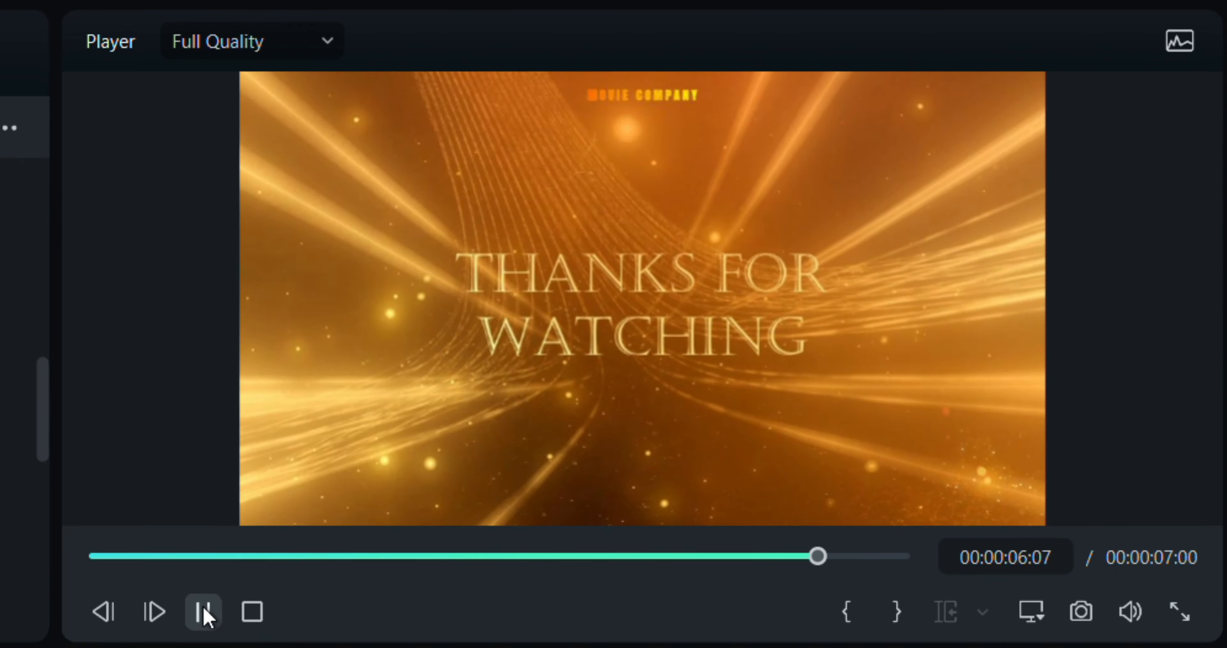
left_click(200, 614)
- Replace the MOVIE COMPANY title text with Wondershare Filmora 13 and set its font size to 40
double_click(709, 490)
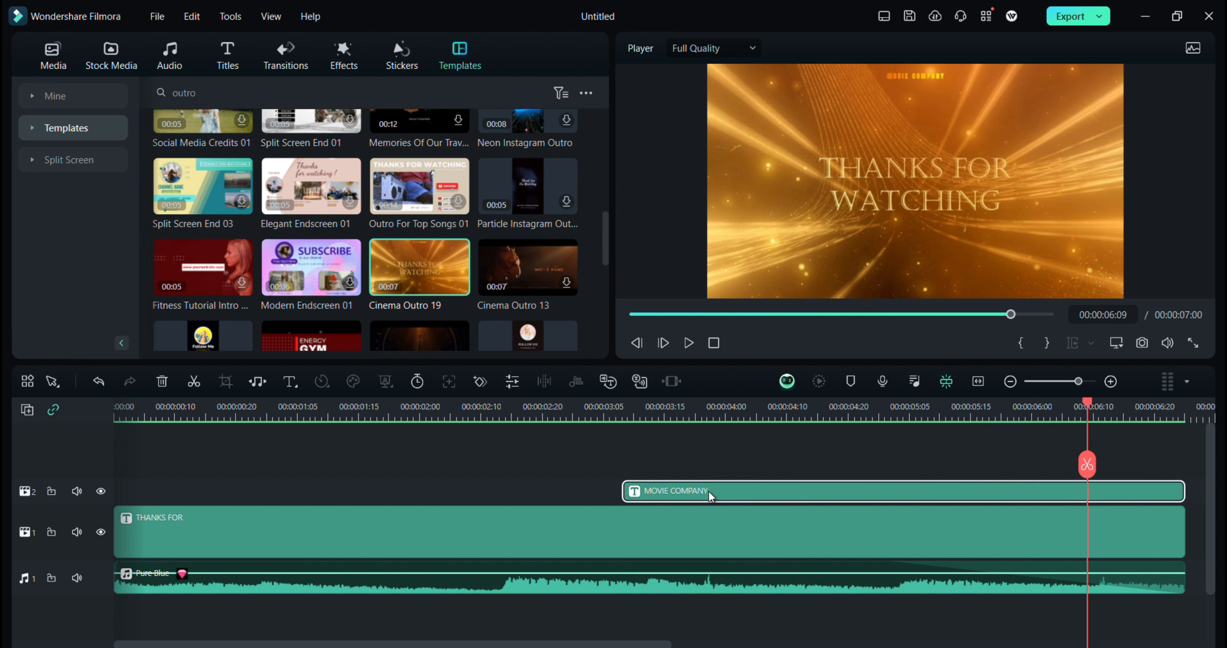
left_click_drag(198, 220, 3, 221)
type("W")
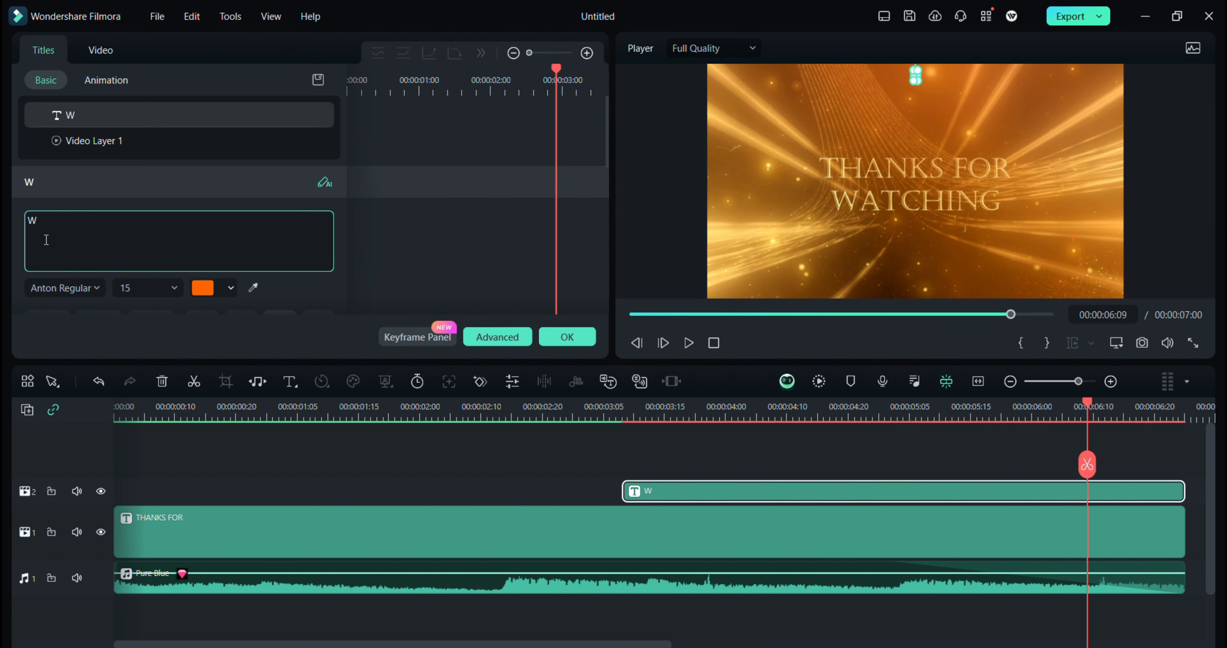
type("ondershare Filmora")
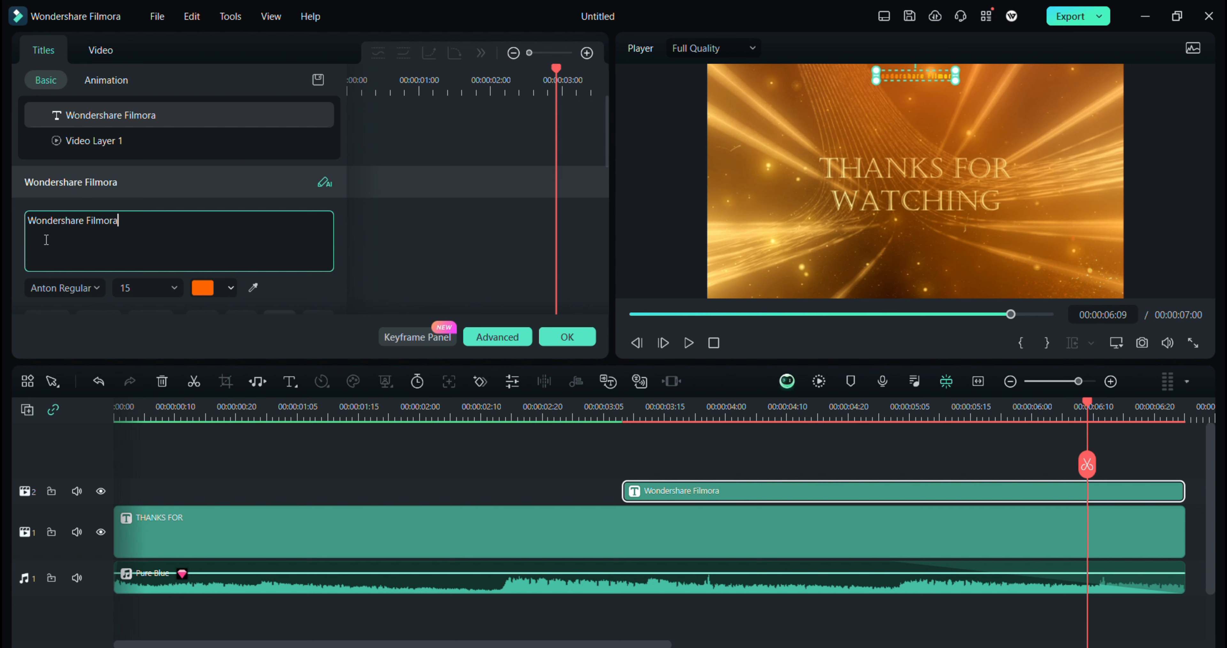
type(" !3")
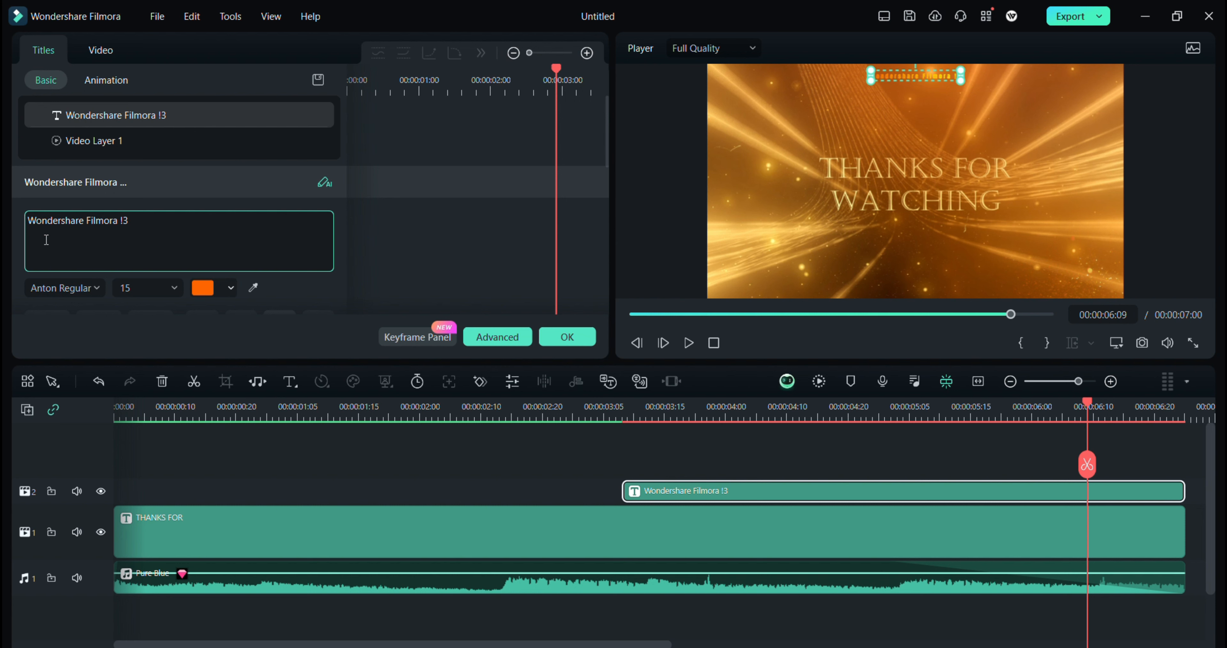
double_click(125, 288)
type("40")
key("Return")
left_click(125, 220)
key("BackSpace")
type("1")
- Move the Wondershare Filmora 13 text down to just above THANKS FOR WATCHING, keeping it horizontally centered
left_click(884, 83)
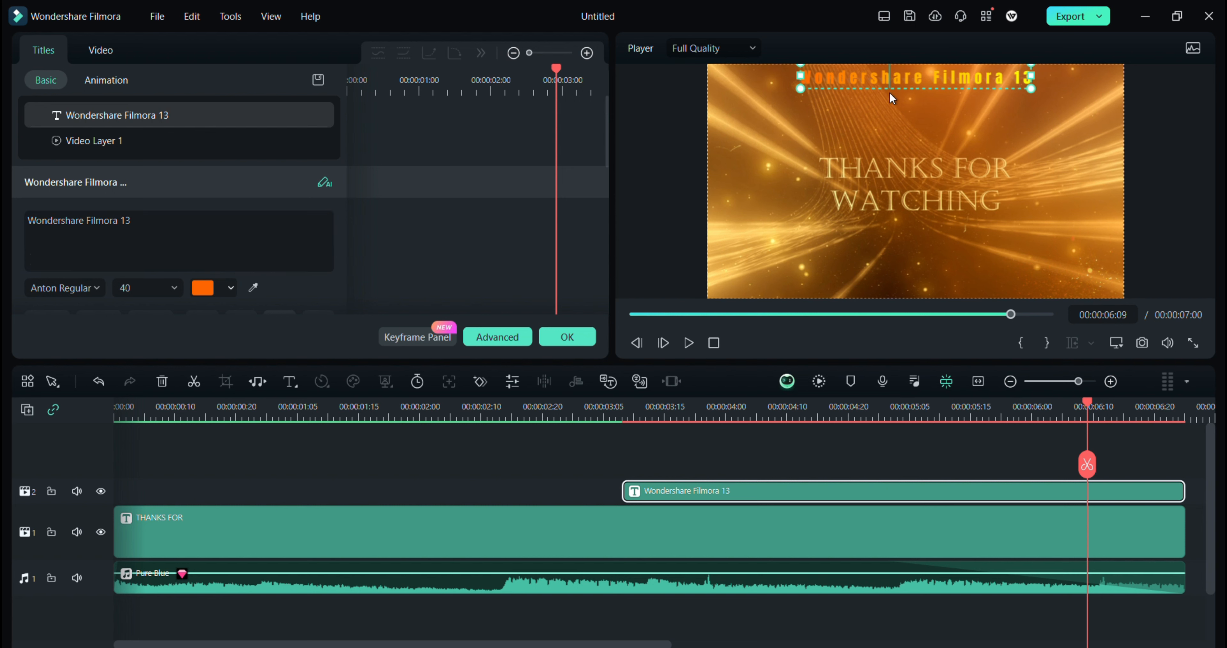
left_click_drag(887, 88, 895, 129)
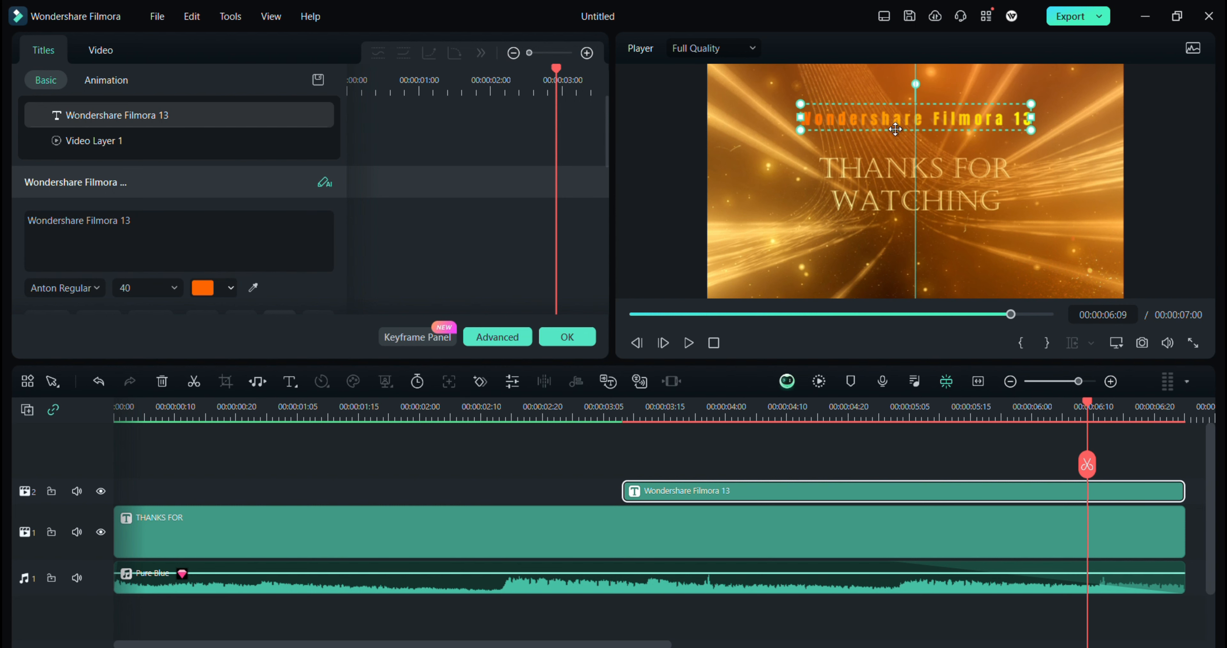
scroll(108, 237, "down", 1)
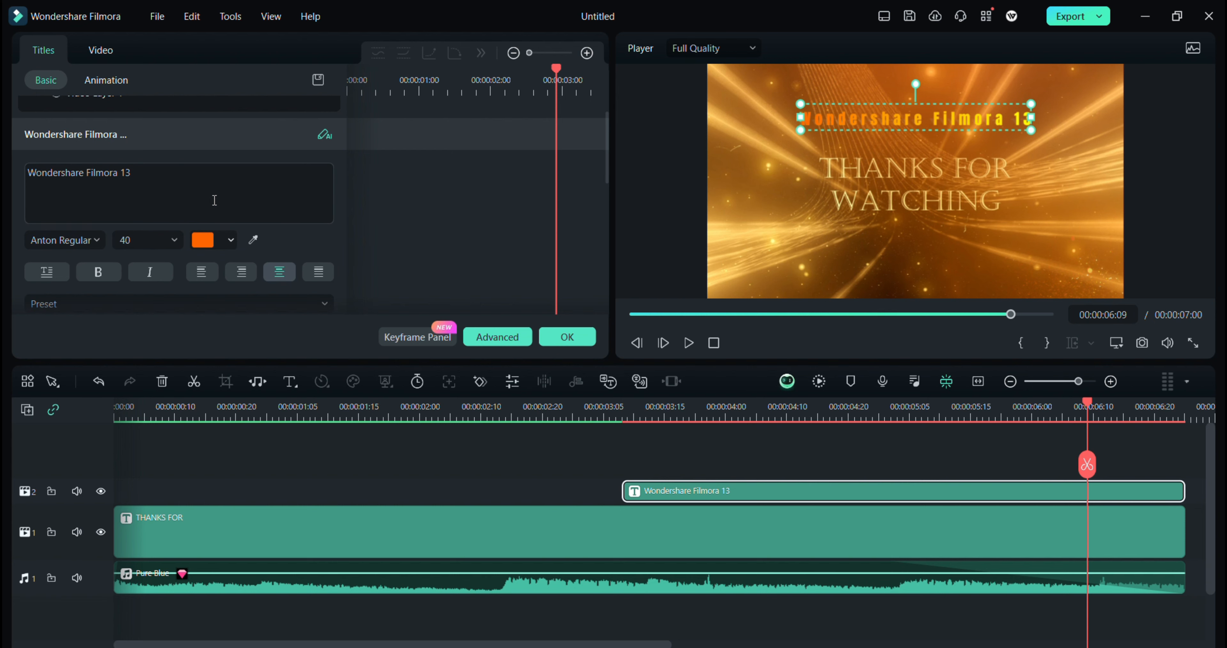
- In Advanced Text Edit, change the Wondershare Filmora 13 text from a gradient to a solid white Color Fill
left_click(510, 340)
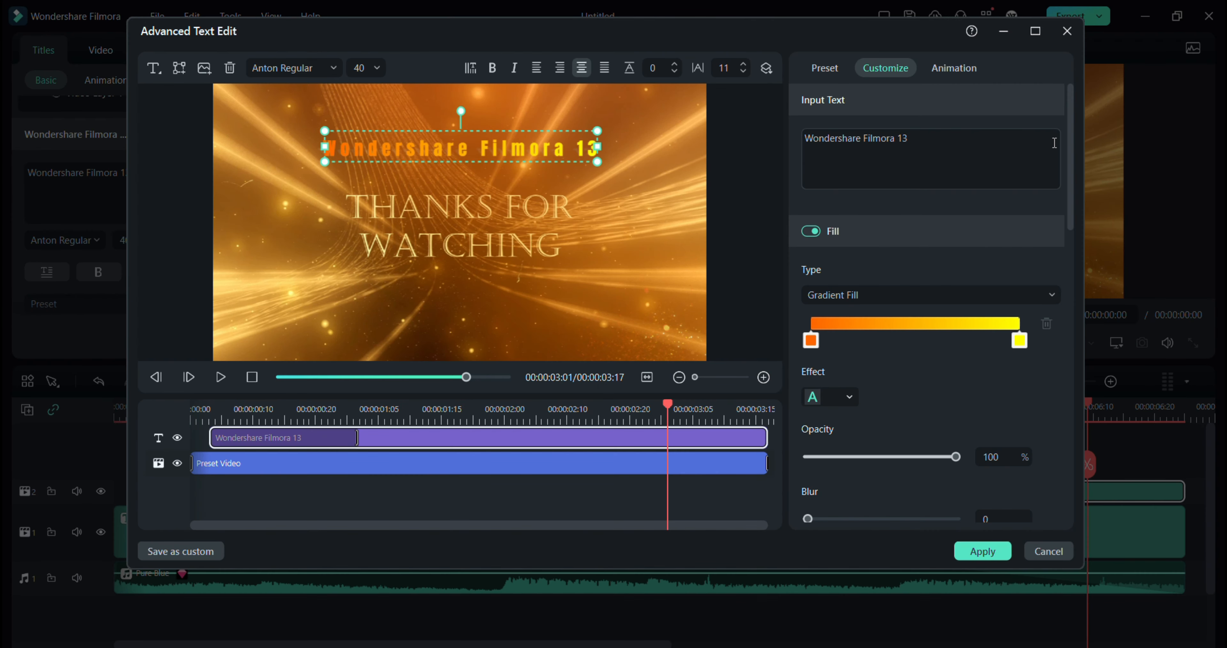
left_click_drag(859, 35, 836, 62)
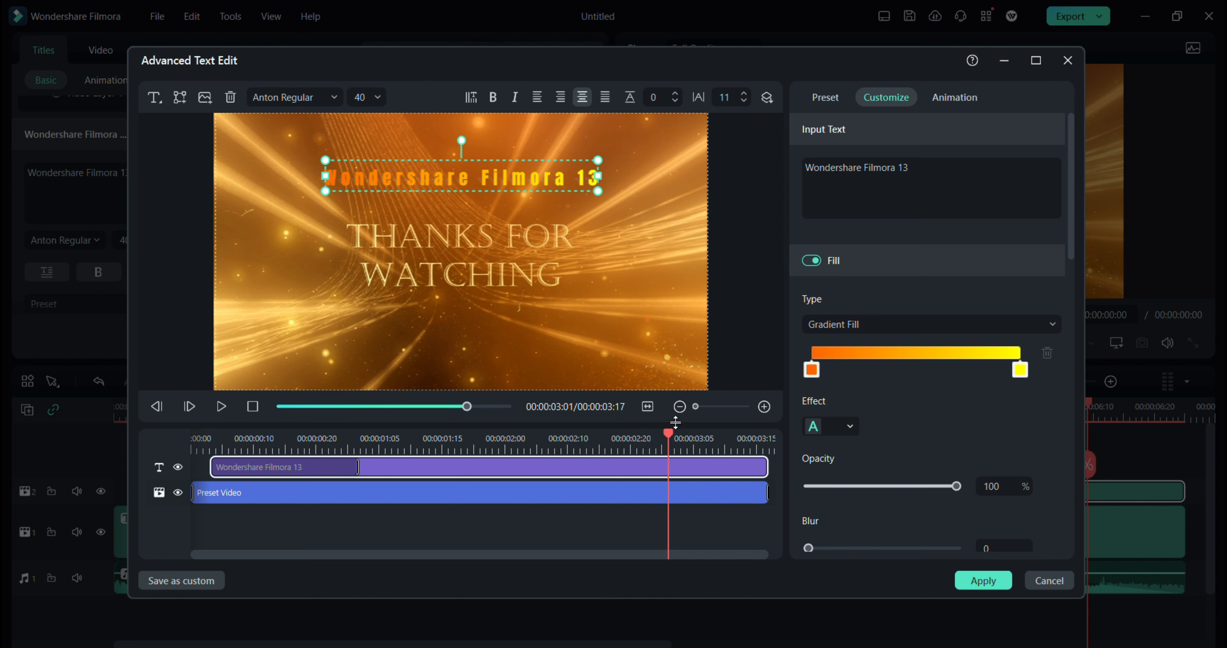
left_click_drag(669, 436, 656, 434)
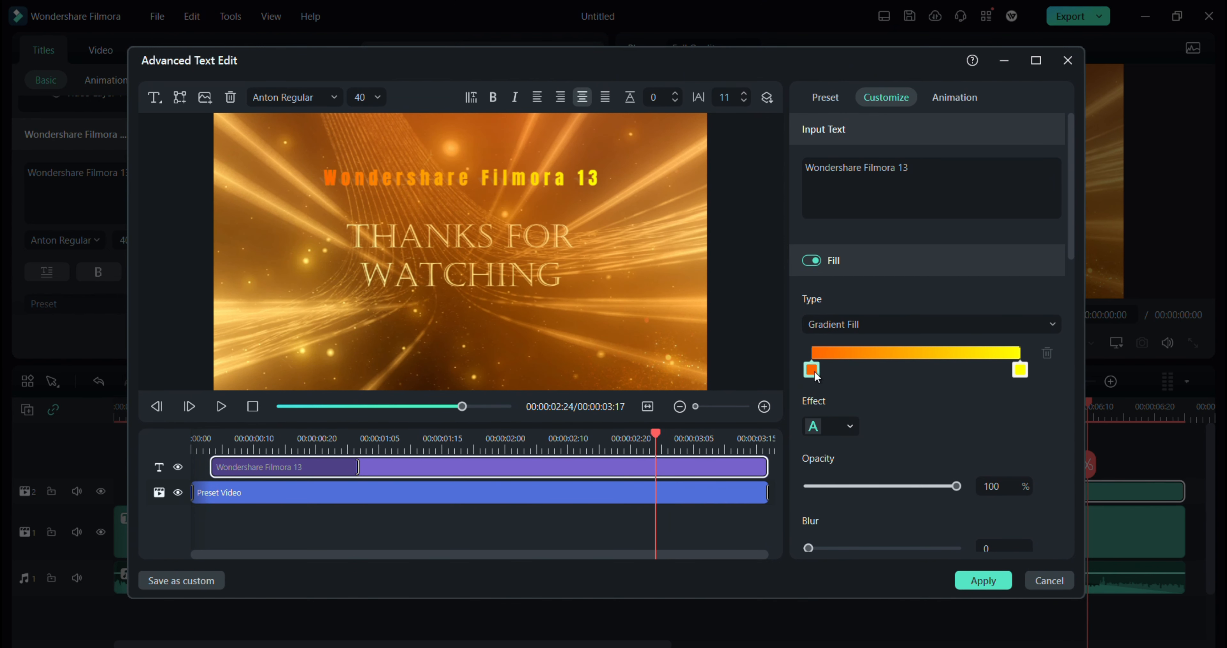
left_click(828, 323)
left_click(839, 353)
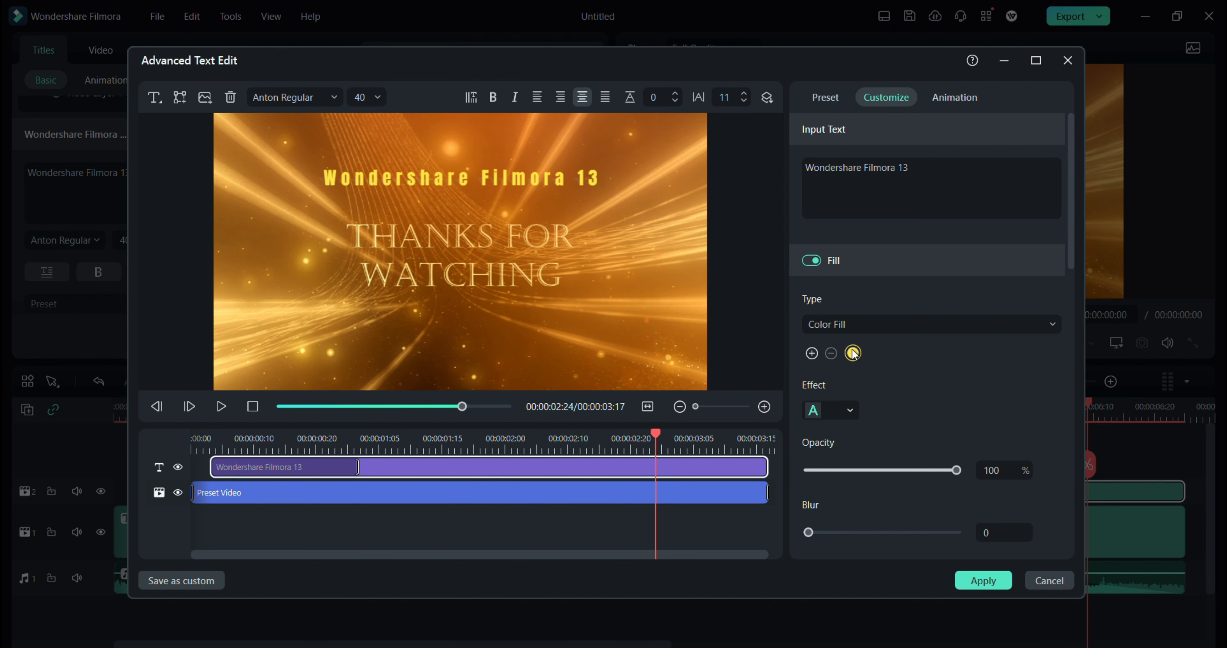
left_click(853, 353)
left_click(968, 455)
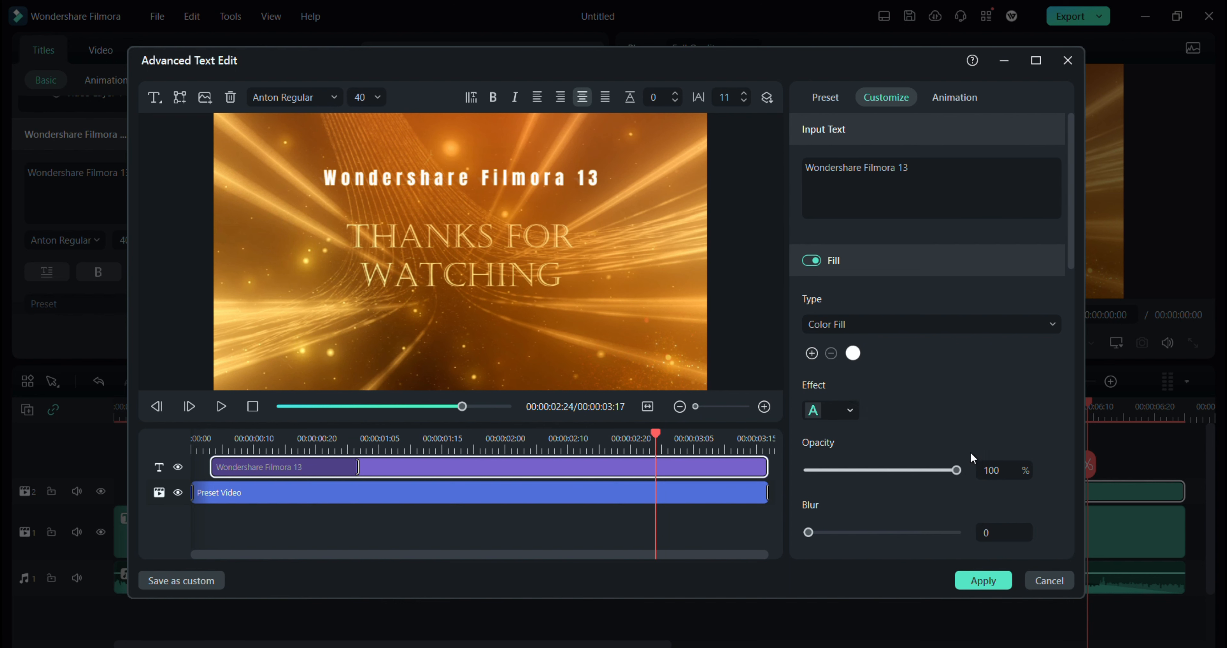
- Reduce the Wondershare Filmora 13 text's character spacing to 2, leaving its font size at 40
left_click_drag(656, 435, 612, 452)
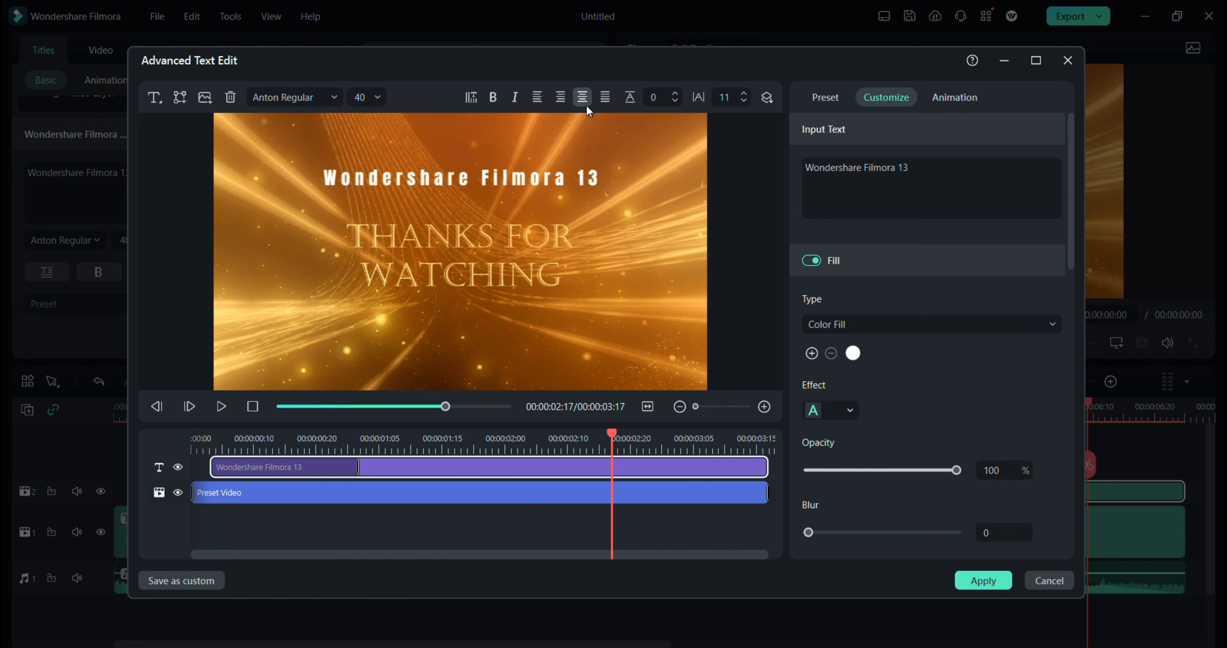
left_click(731, 96)
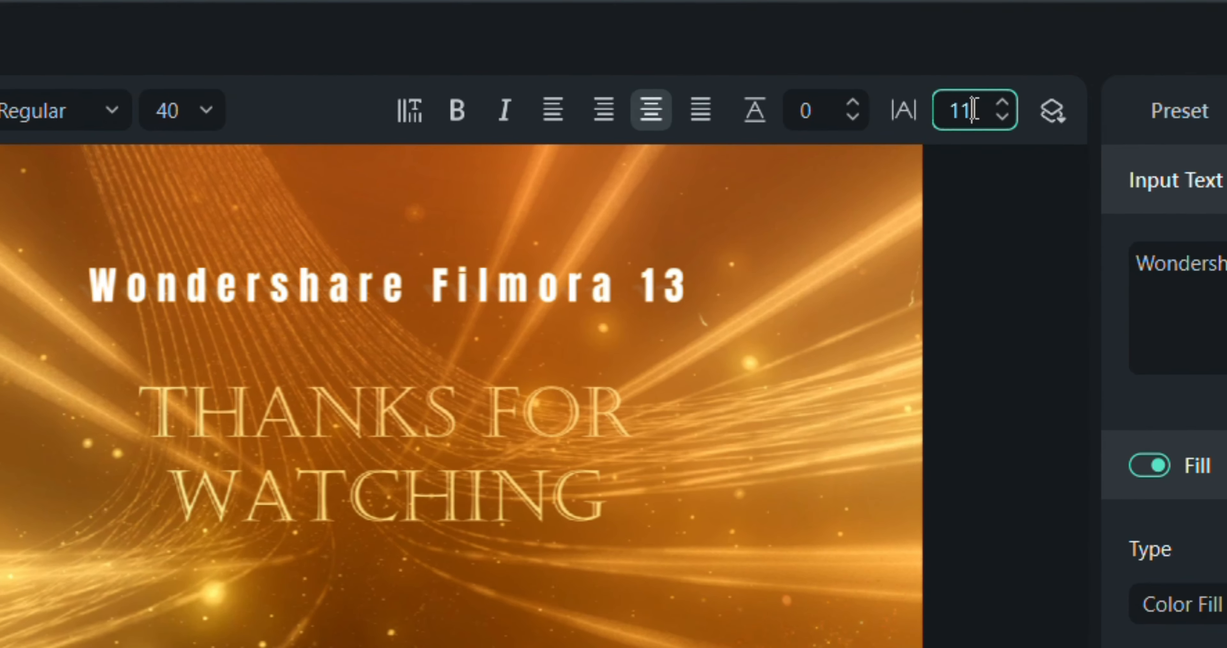
scroll(970, 110, "down", 9)
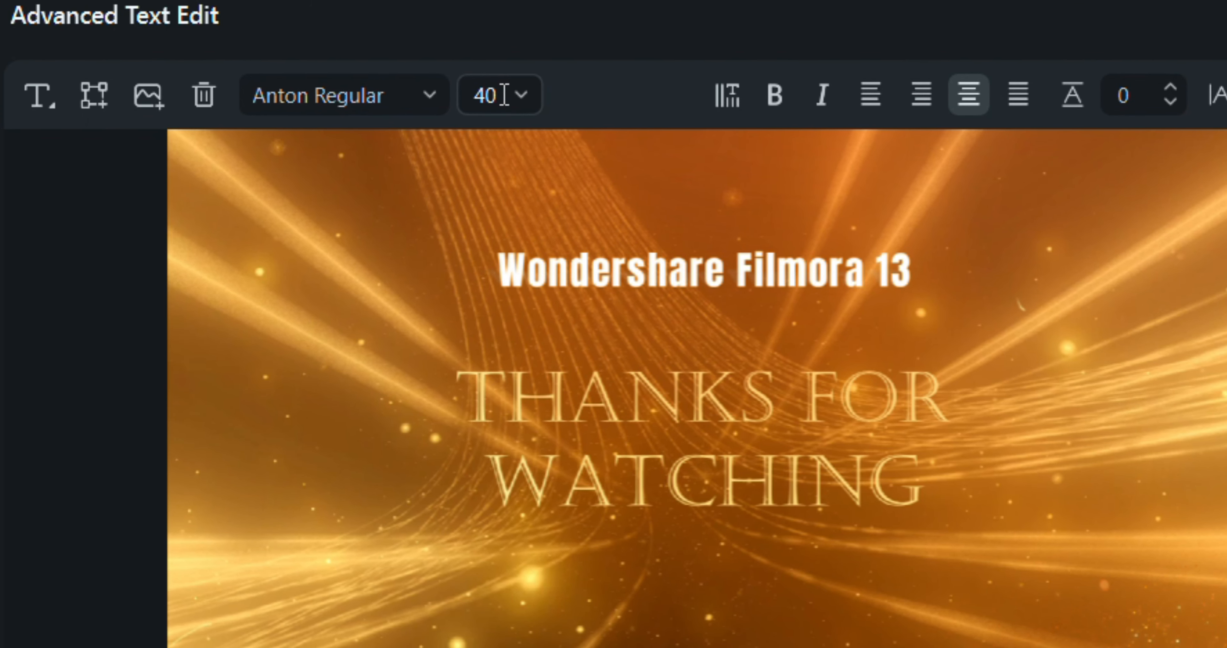
left_click(449, 98)
scroll(449, 98, "down", 2)
scroll(503, 95, "up", 2)
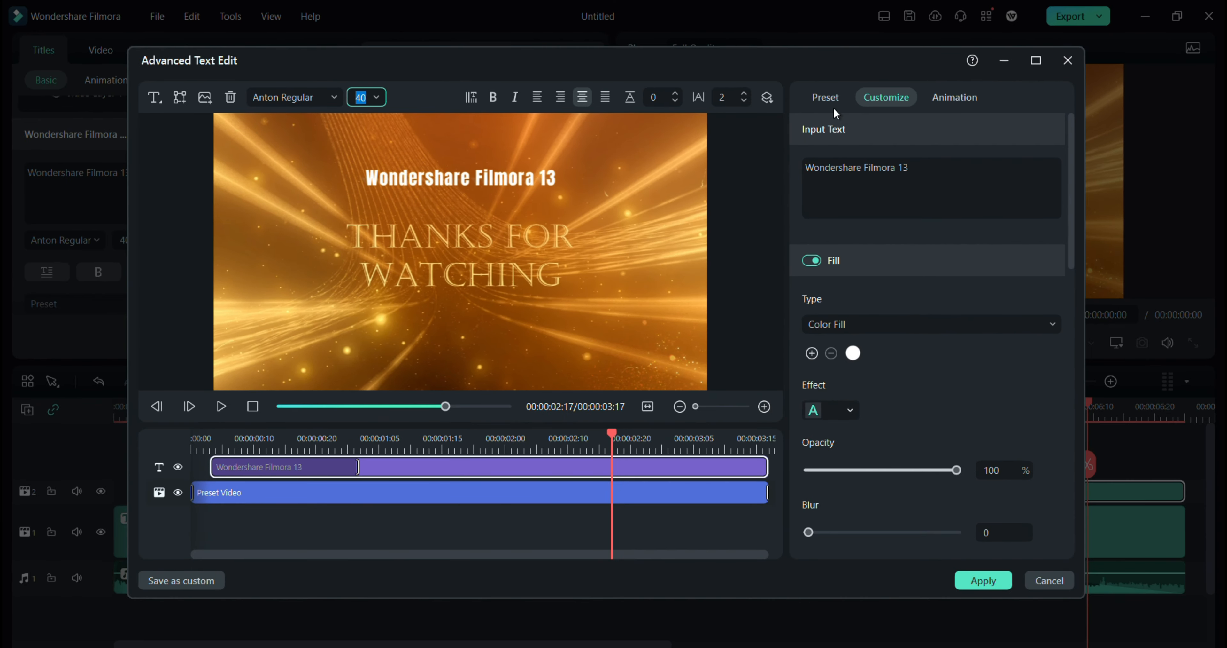
- Apply the second Typewriter preset as the In animation of the Wondershare Filmora 13 text
left_click(825, 98)
left_click(954, 97)
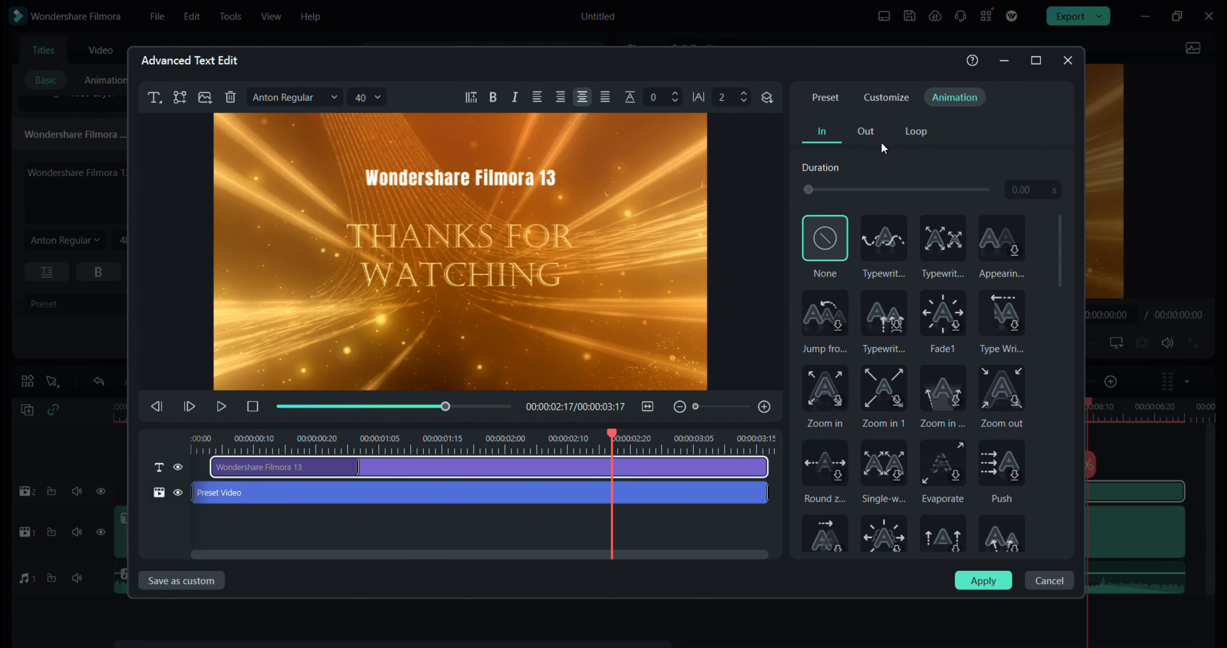
left_click(917, 135)
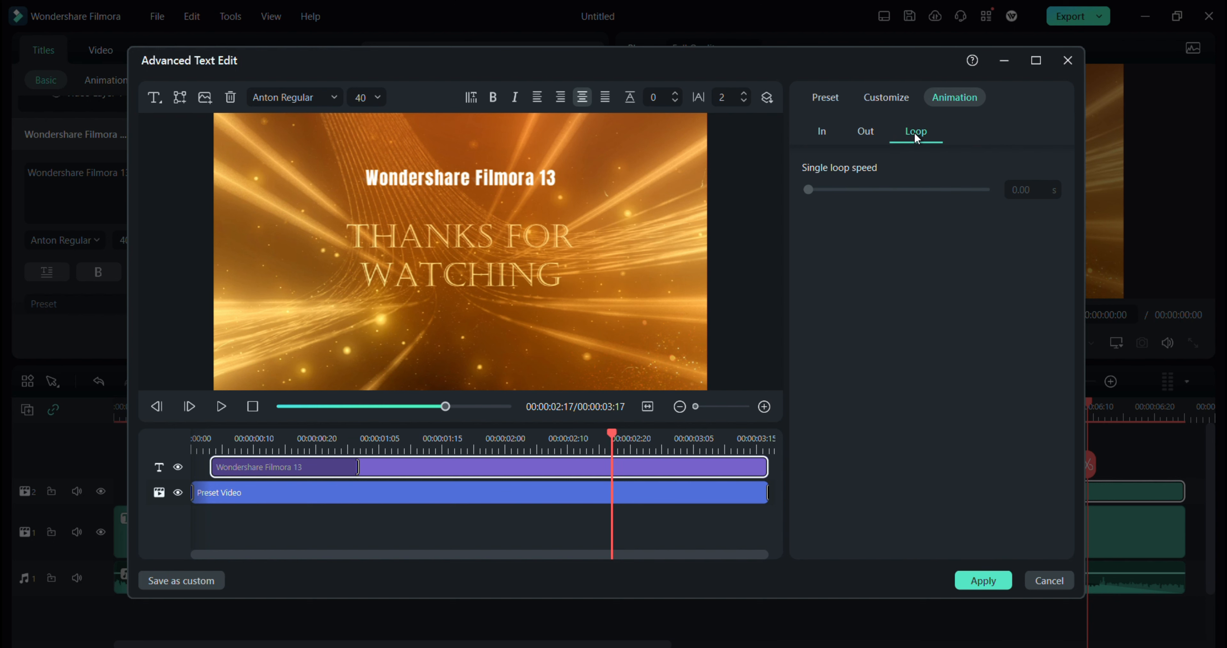
left_click(822, 132)
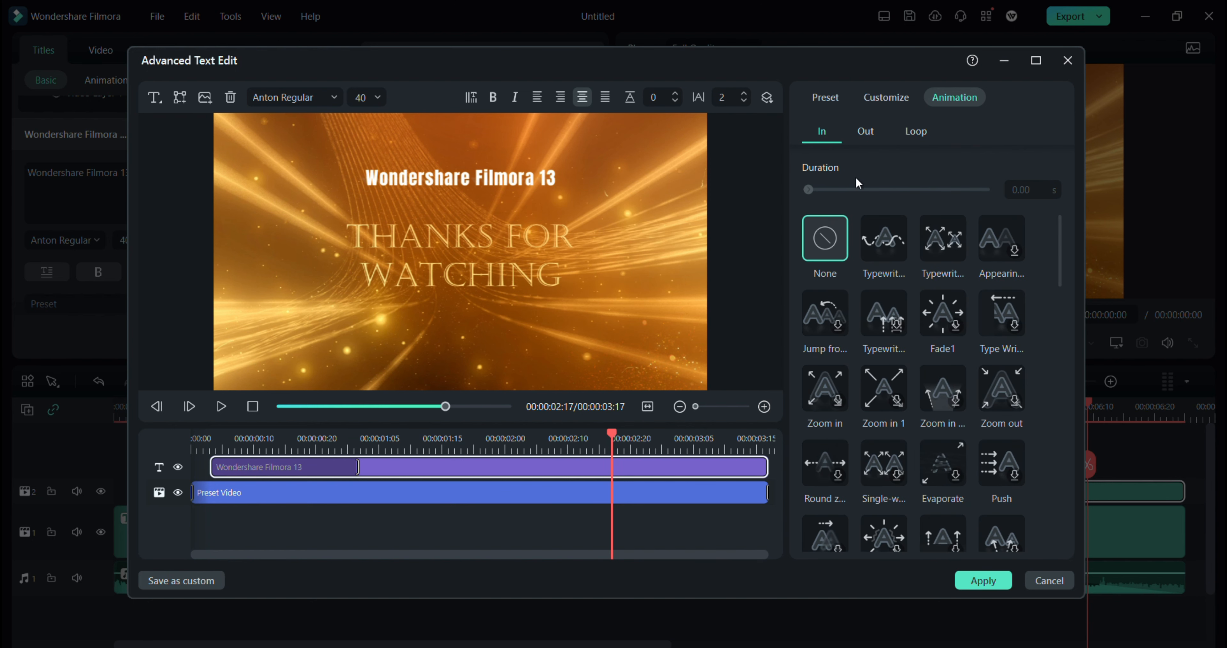
left_click(889, 247)
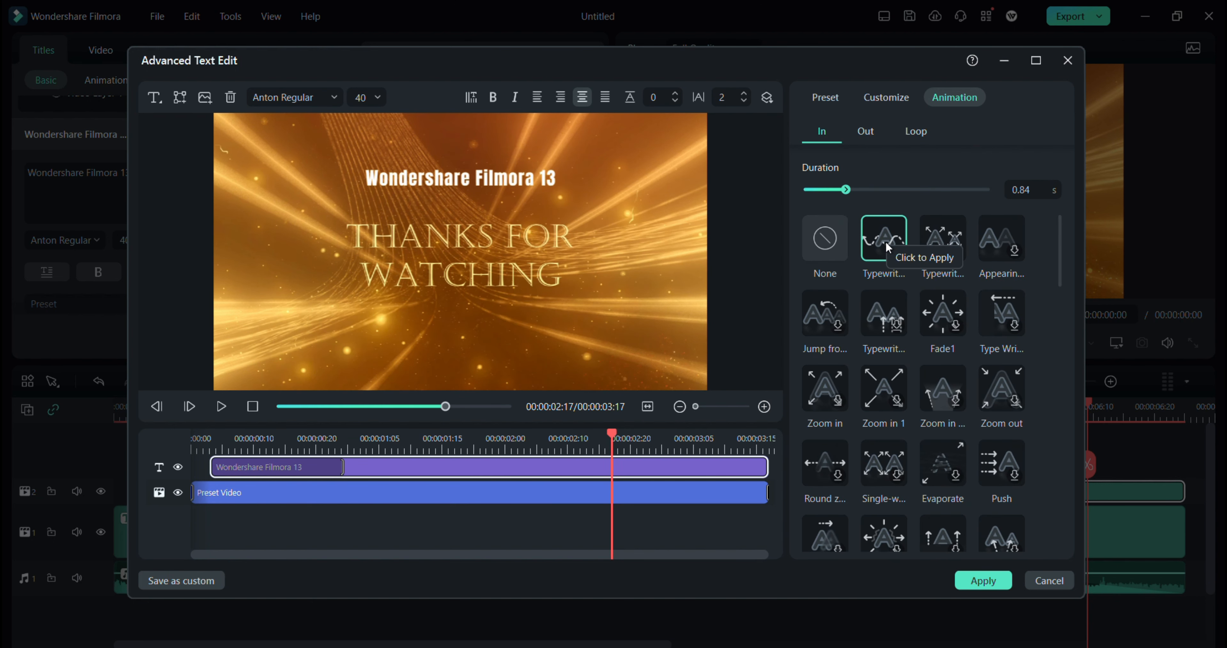
left_click(931, 246)
- Add a Fade1 Out animation of 0.56 s to the Wondershare Filmora 13 text, preview it and apply the text edits
left_click(865, 134)
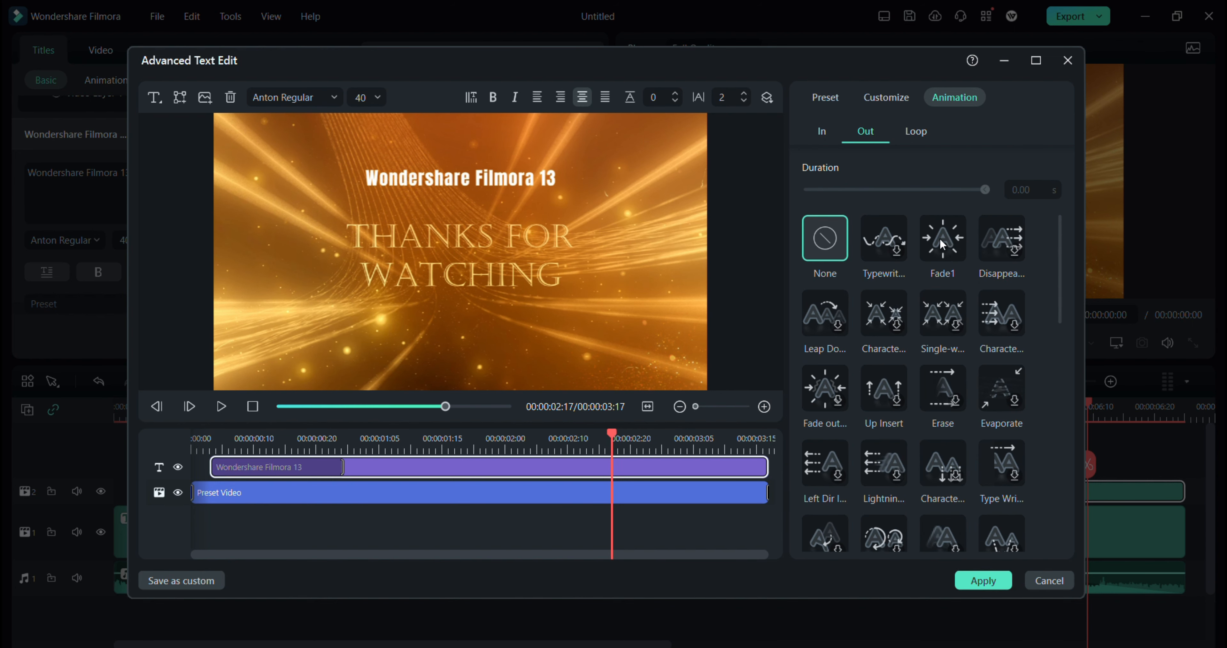
left_click(945, 251)
left_click_drag(639, 463, 681, 477)
left_click(253, 406)
left_click(222, 405)
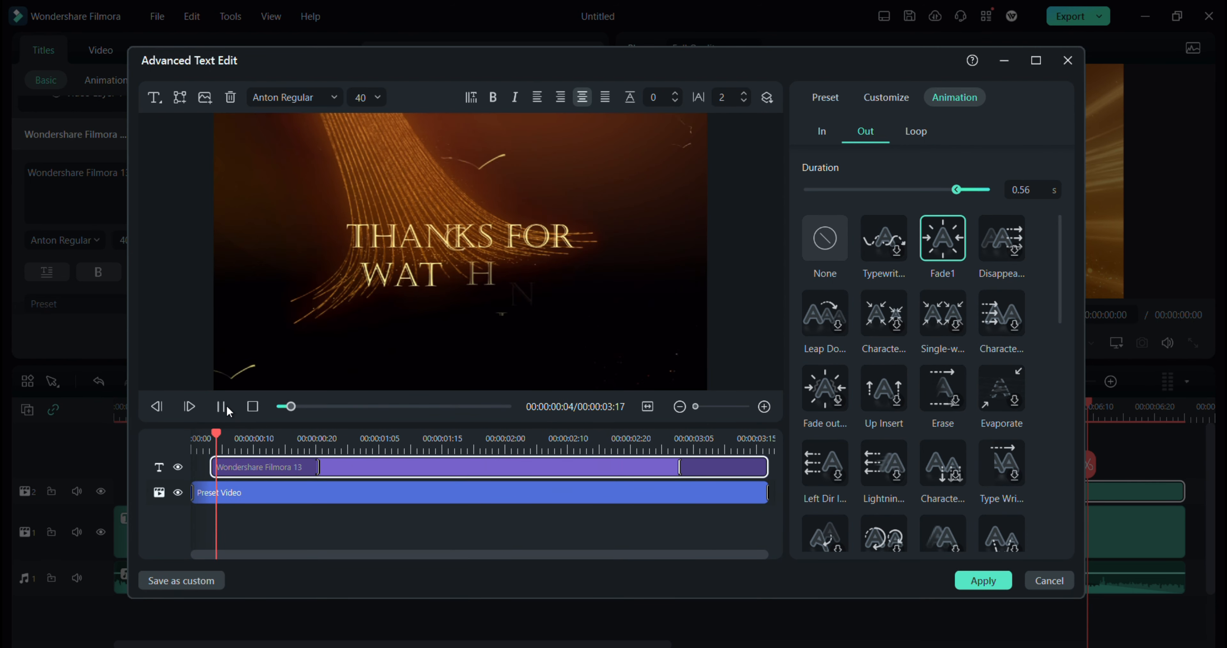
left_click(983, 579)
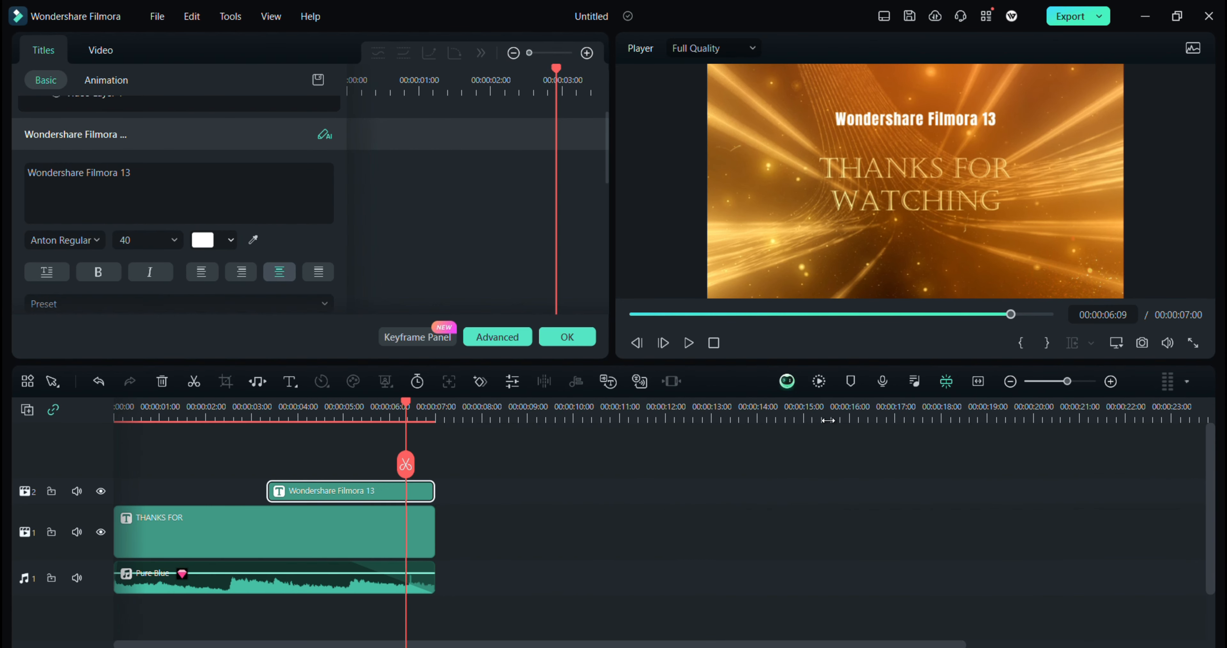
- Close the title settings and import ProductIcon.png from the .Lockup folder into the project media
left_click(583, 344)
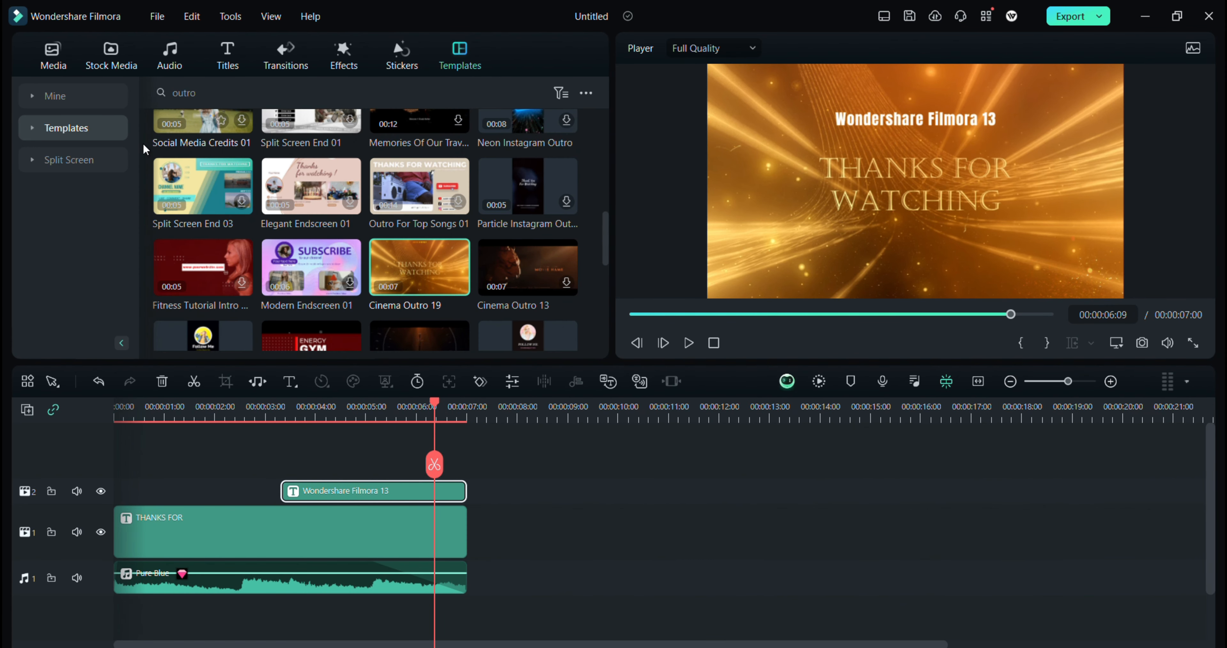
left_click(42, 47)
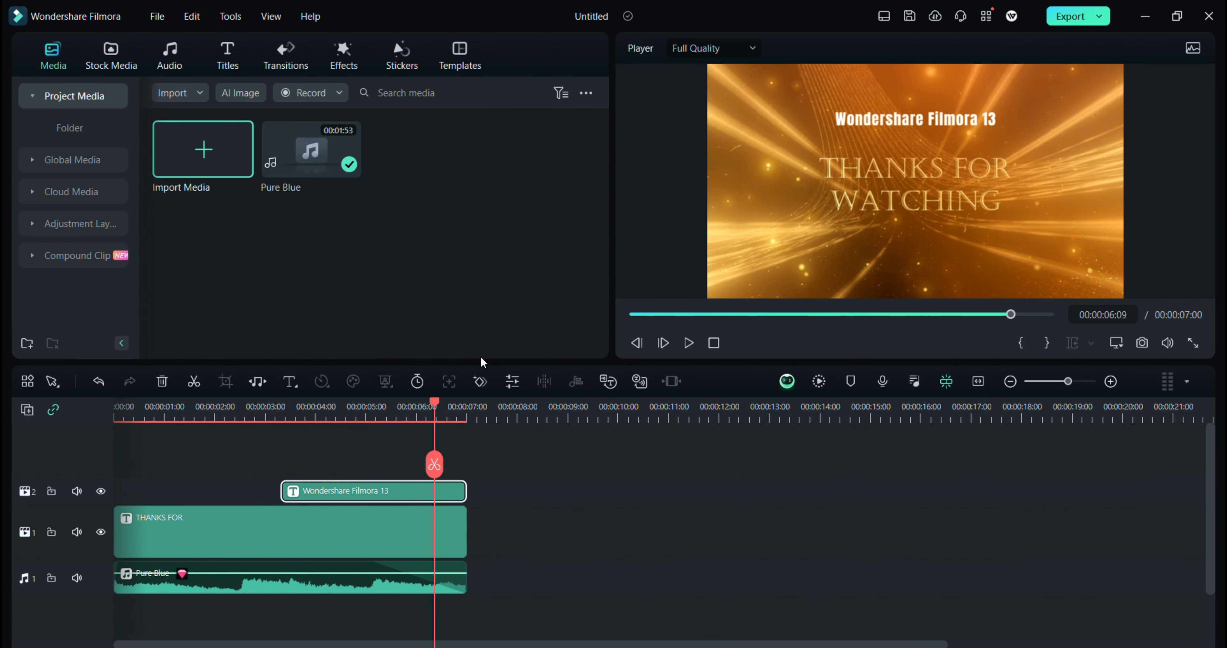
left_click(169, 148)
left_click(200, 151)
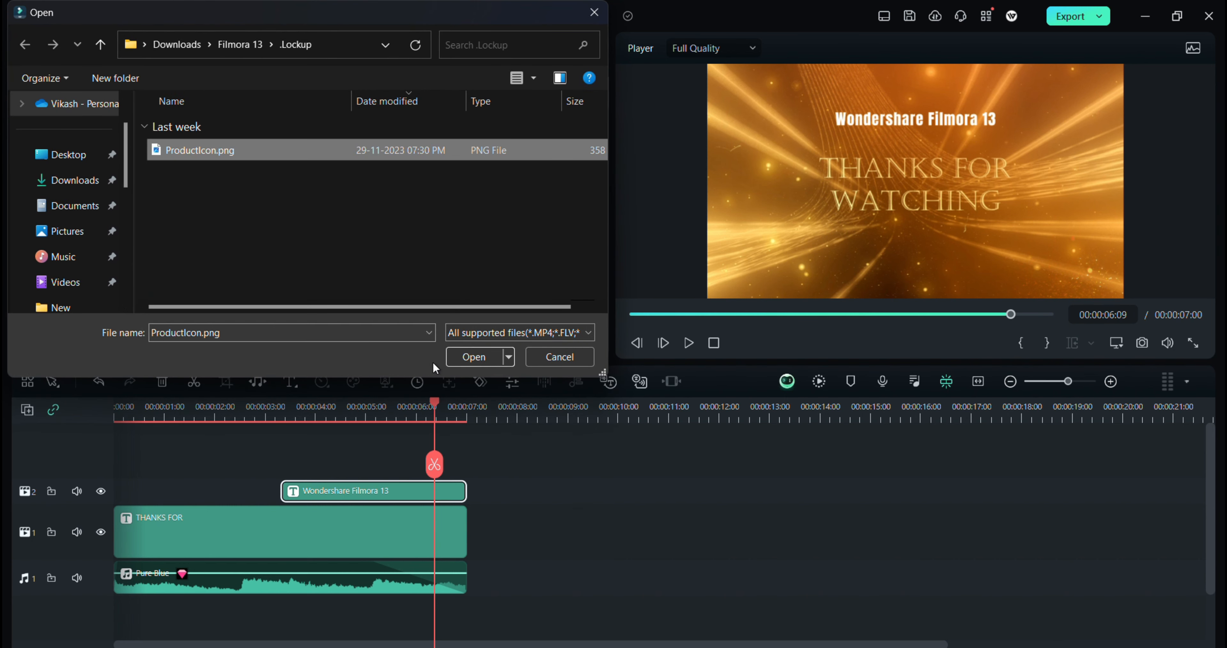
left_click(460, 357)
- Place the ProductIcon image on a new track above the Wondershare Filmora 13 title and trim it to the title's end
left_click_drag(310, 179, 288, 440)
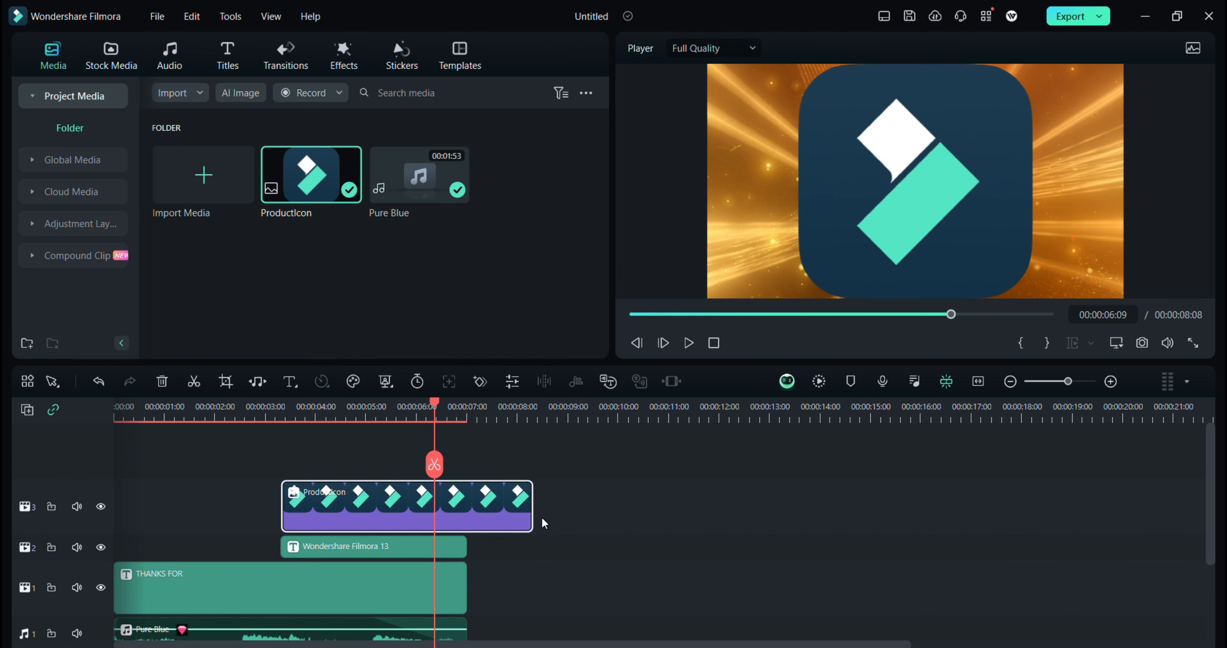
left_click_drag(532, 512, 467, 497)
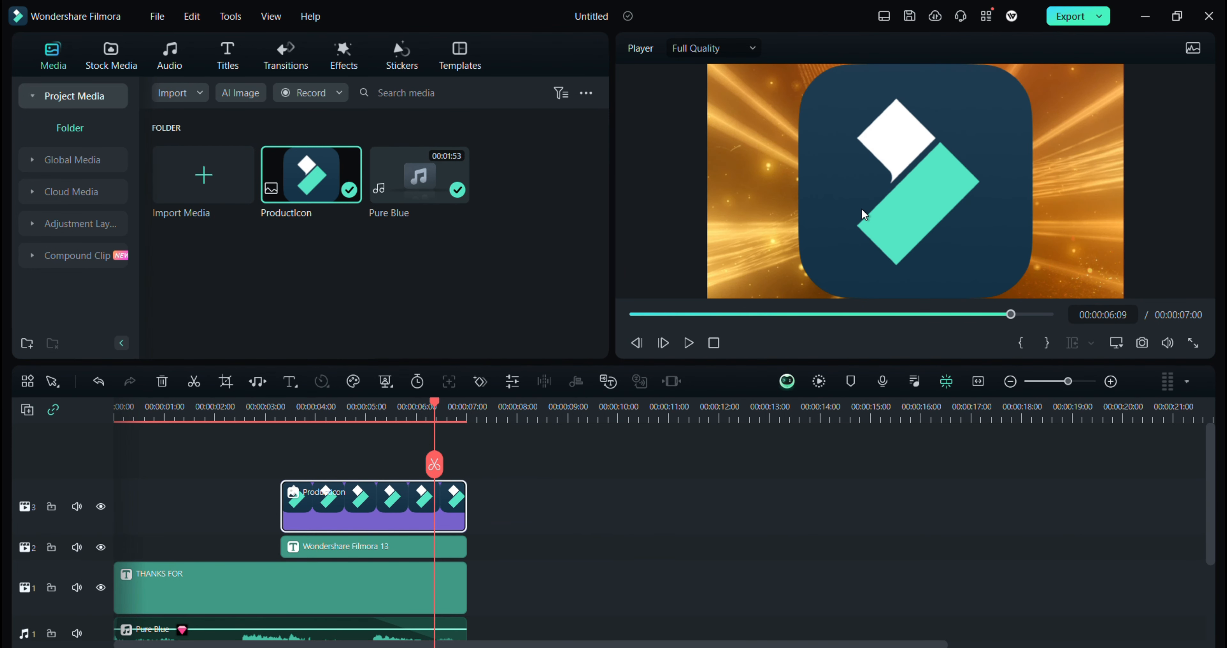
- Scale the product icon down to about 16.6% and position it just left of the Wondershare Filmora 13 text
left_click_drag(799, 65, 929, 194)
left_click_drag(947, 252, 914, 255)
left_click_drag(889, 196, 801, 121)
- Apply the Boom! animation from Preset Motions (Legacy) to the ProductIcon clip and confirm its settings
double_click(382, 505)
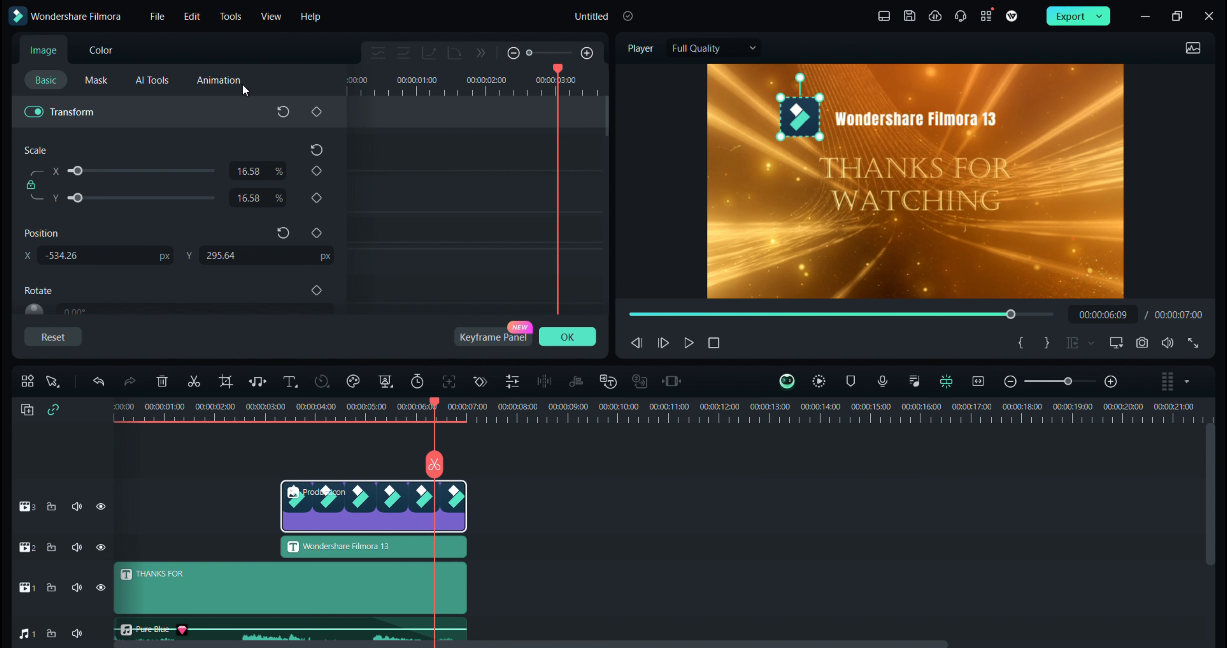
left_click(211, 78)
left_click(163, 115)
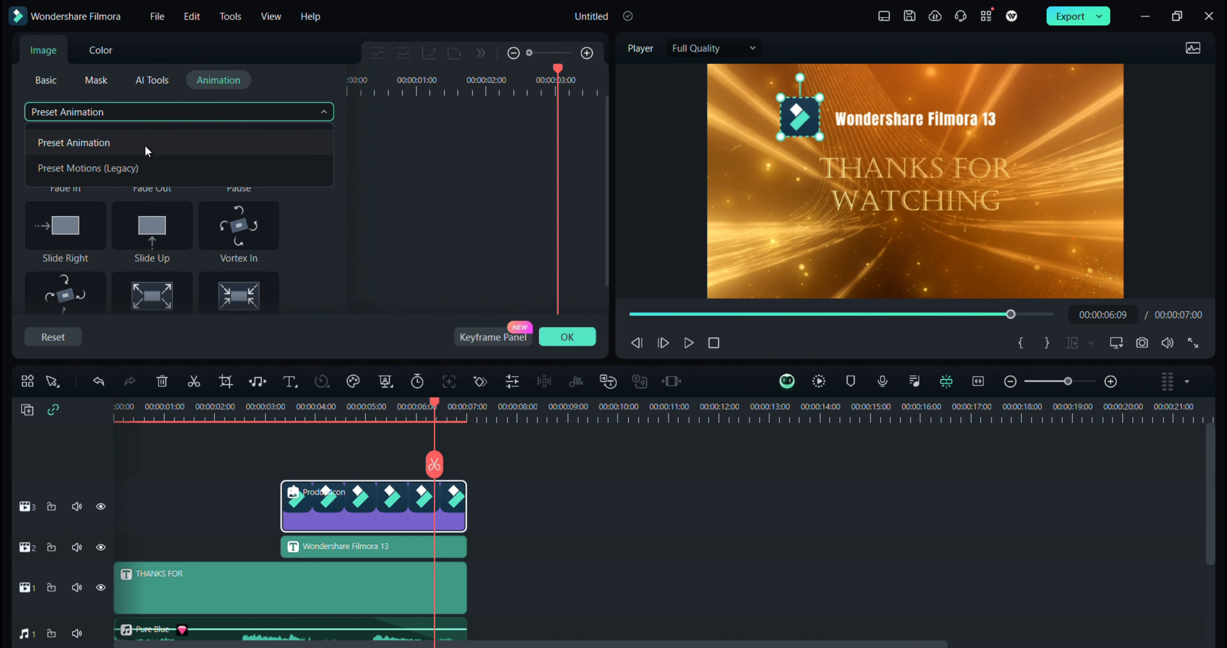
left_click(152, 158)
double_click(158, 164)
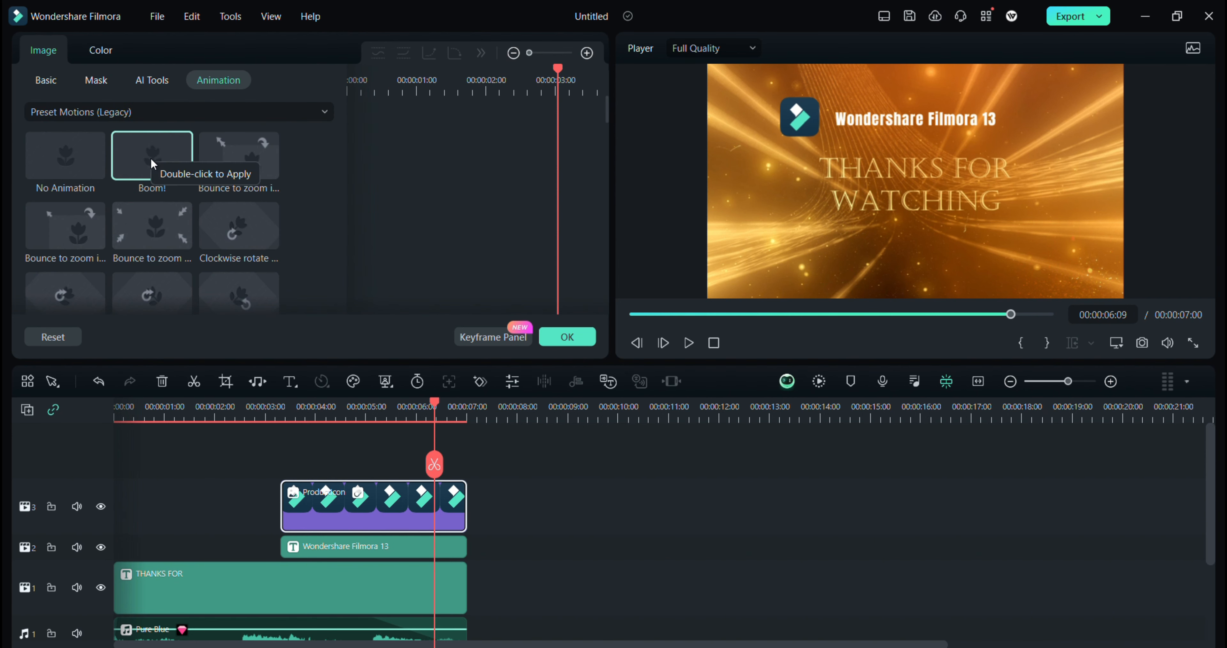
left_click(567, 337)
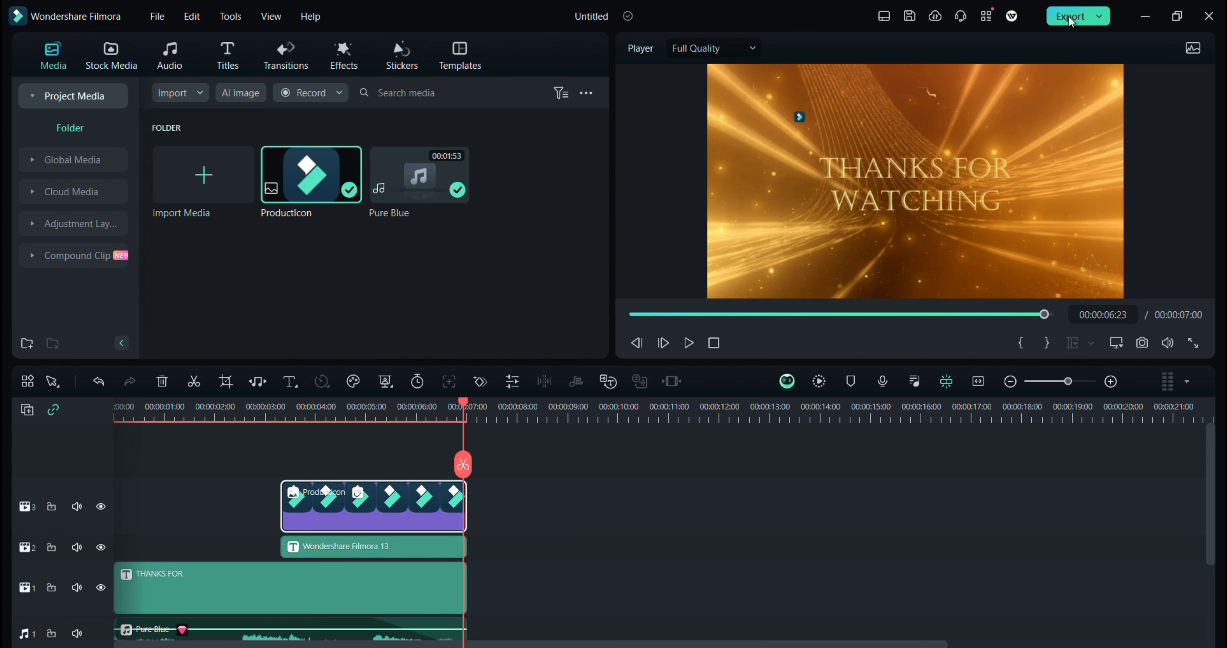
- Open the export settings for the outro project
left_click(1070, 19)
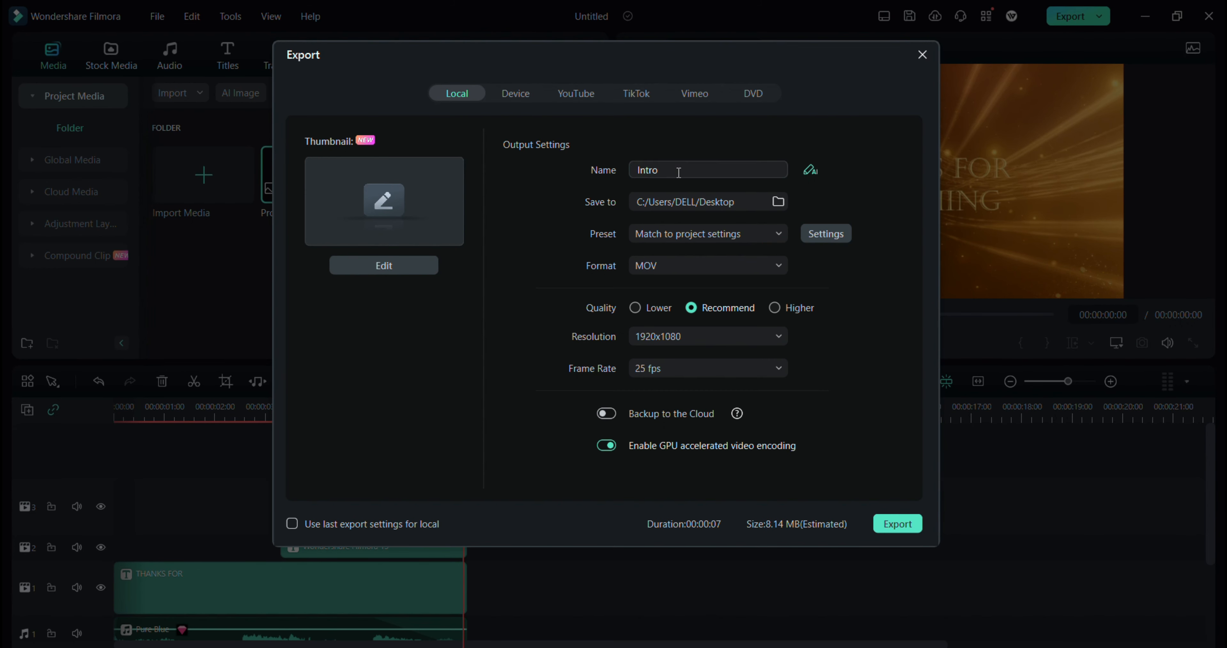